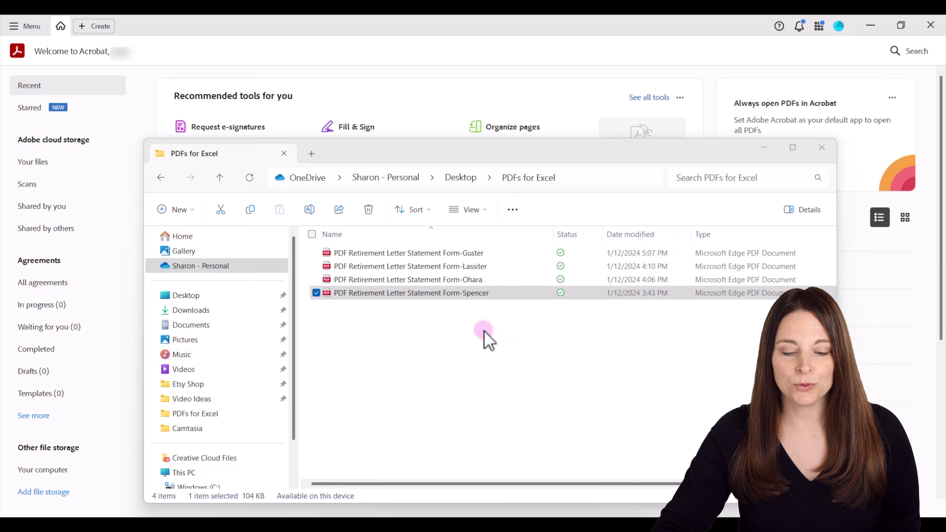
# Open the last retirement letter PDF in Adobe Acrobat using Open with
pyautogui.rightClick(469, 294)
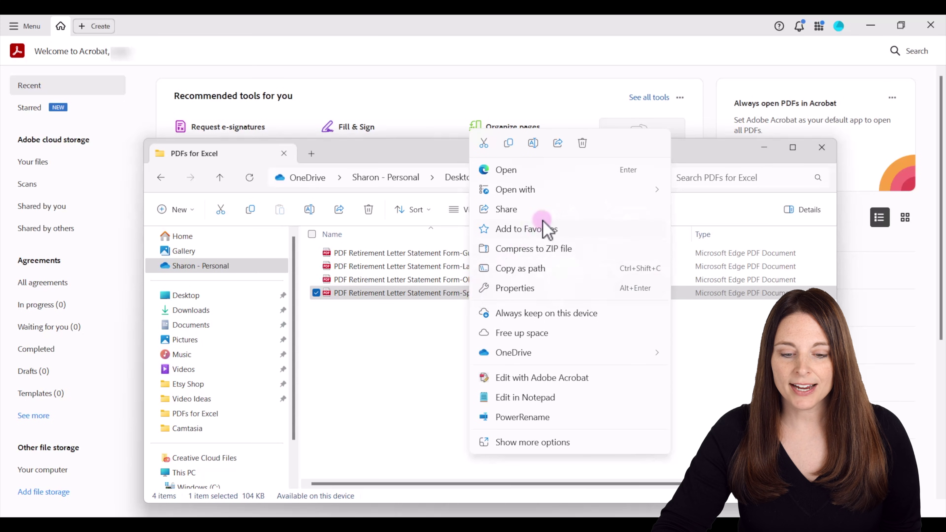
pyautogui.moveTo(565, 195)
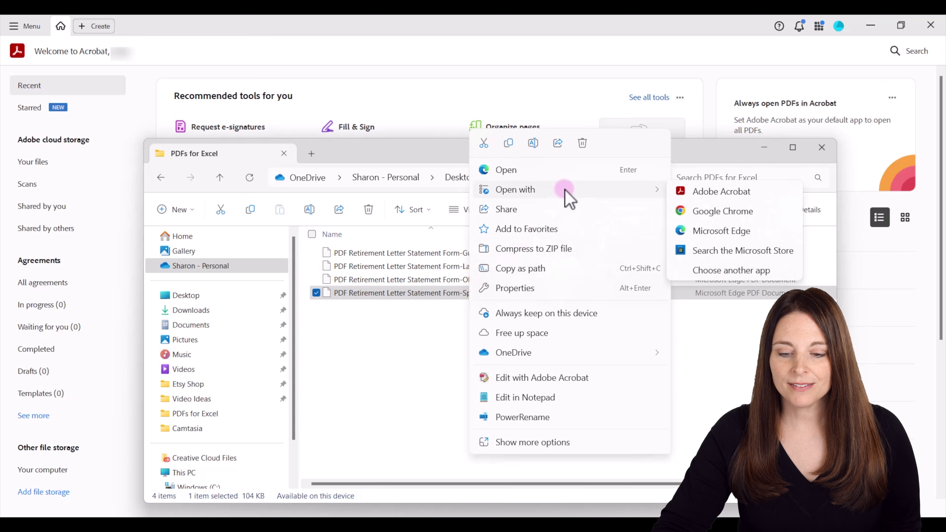
pyautogui.click(722, 191)
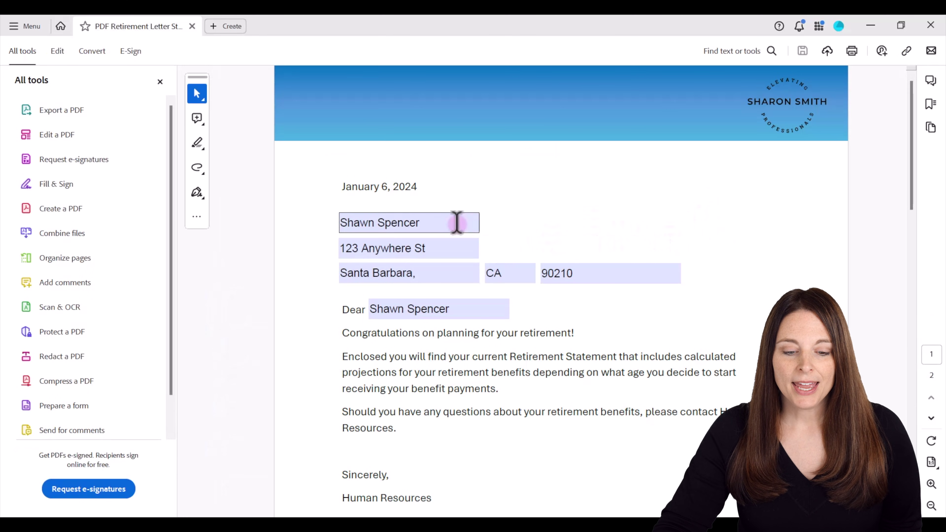
# Export the letter's form field data from the Prepare a form options menu
pyautogui.scroll(-1, 530, 321)
pyautogui.scroll(-15, 530, 320)
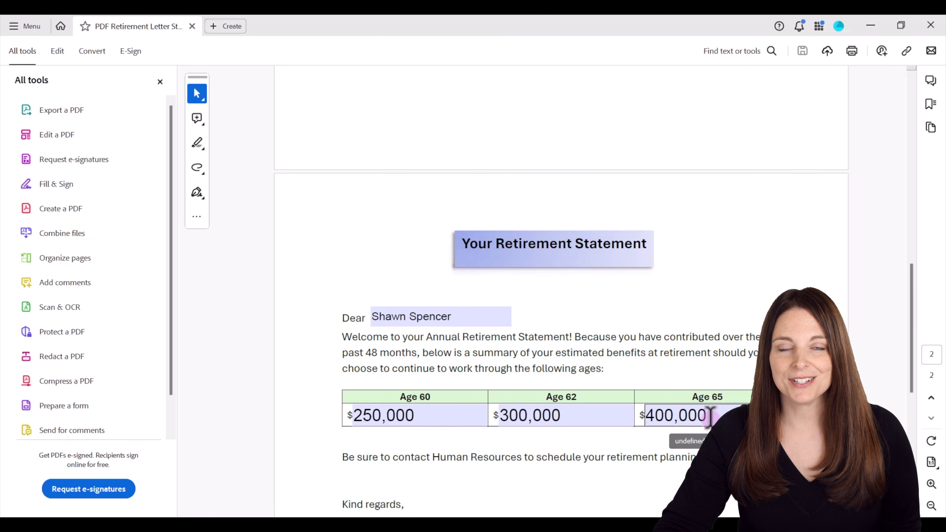
pyautogui.scroll(8, 670, 403)
pyautogui.scroll(12, 664, 401)
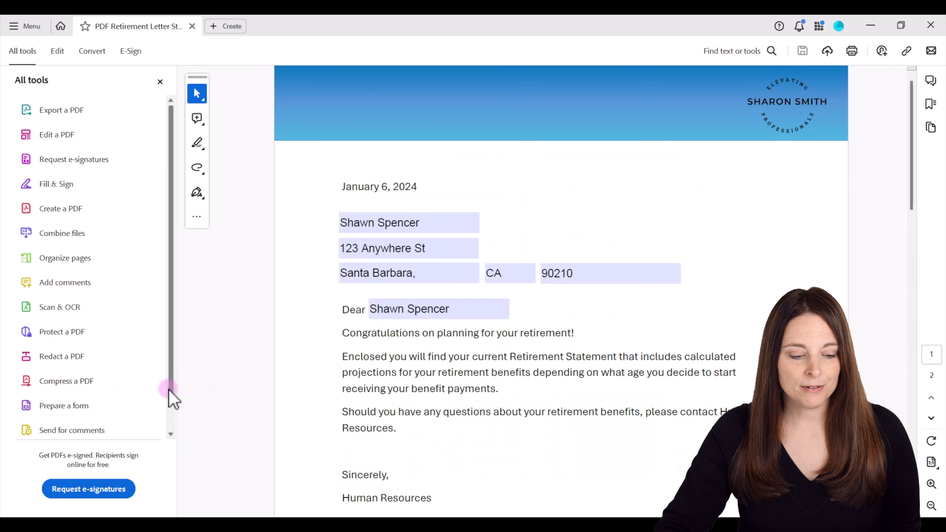
pyautogui.click(75, 407)
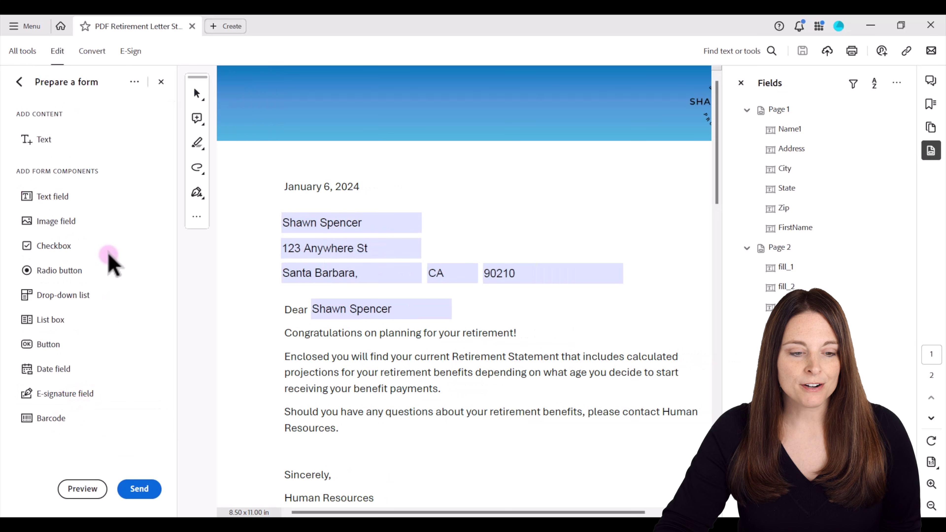
pyautogui.click(134, 84)
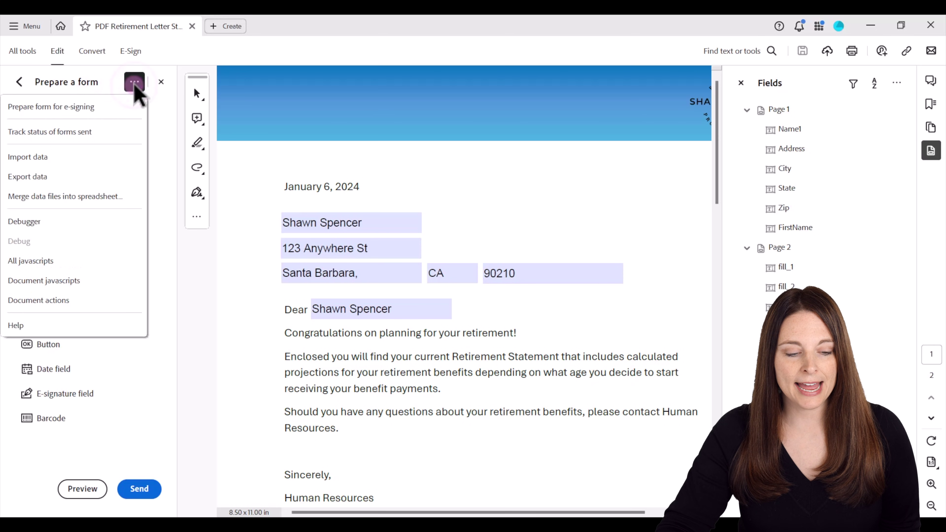
pyautogui.click(68, 174)
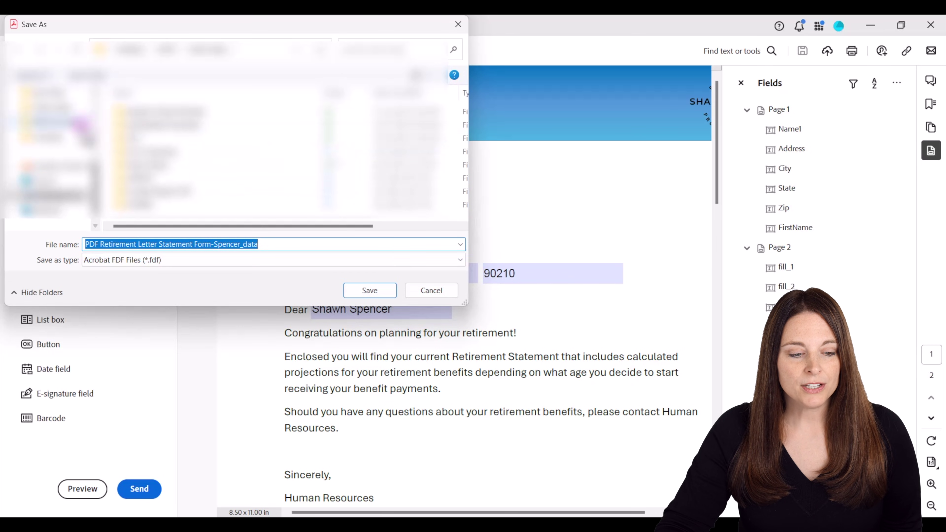
# Create a new PDF Data folder inside PDFs for Excel and open it
pyautogui.click(77, 123)
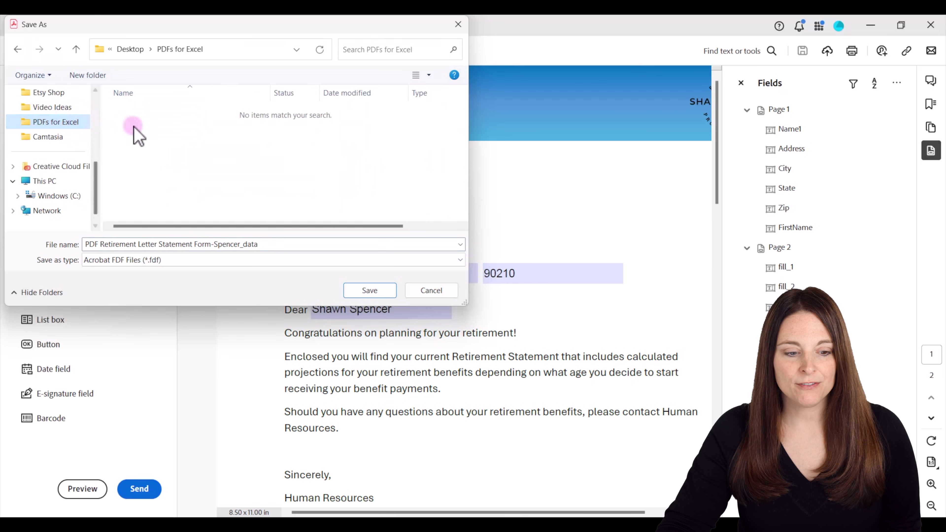
pyautogui.click(93, 77)
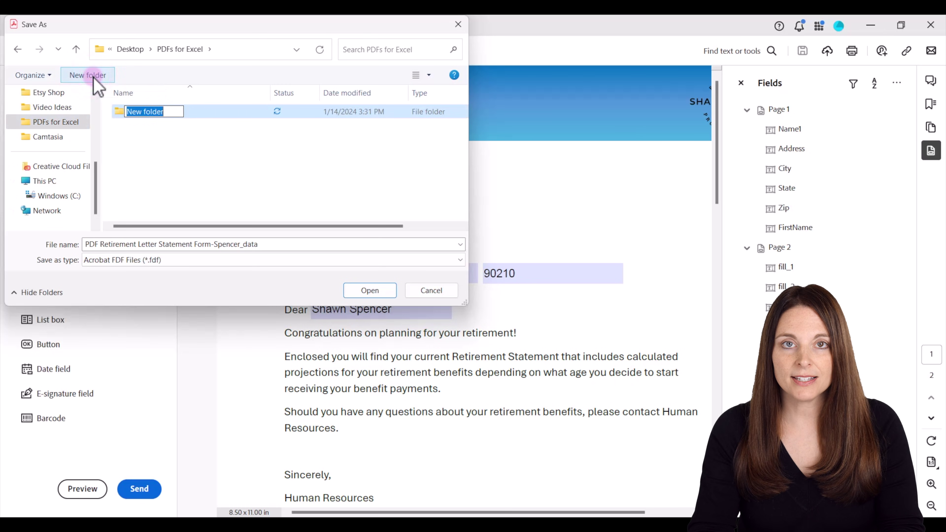
pyautogui.write('PDF Data')
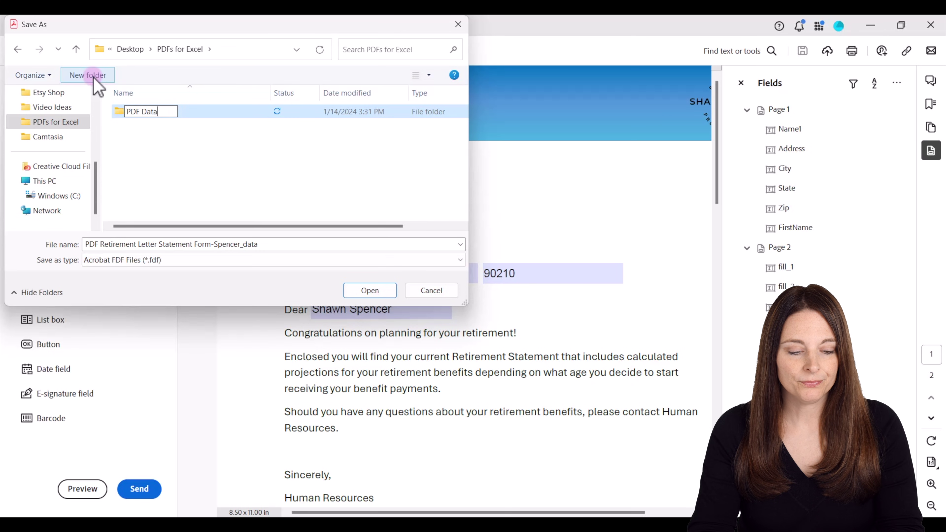
pyautogui.press('Return')
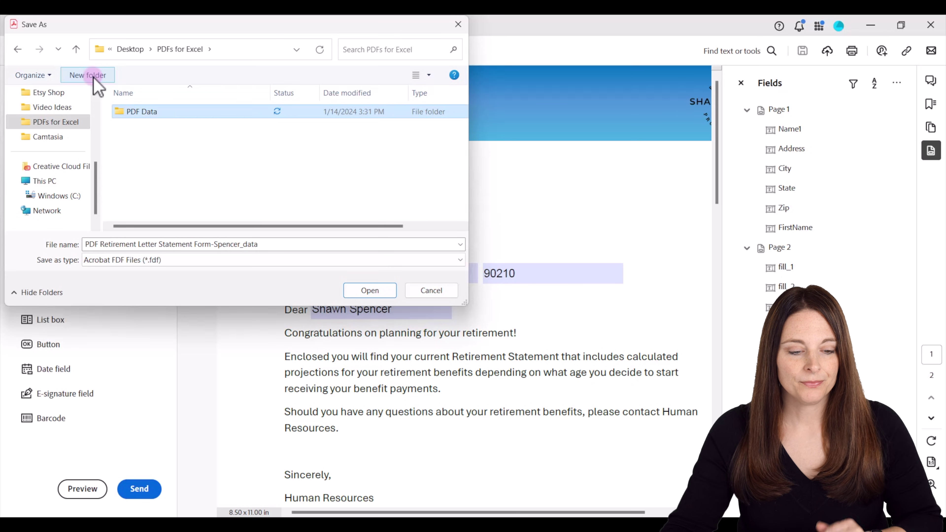
pyautogui.doubleClick(141, 113)
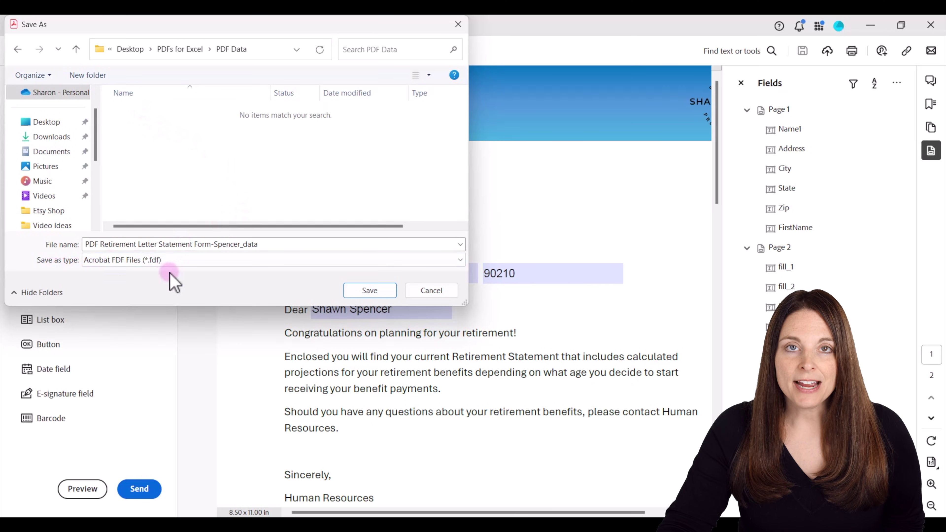
# Save the exported form data there as a Text Files (*.txt) file
pyautogui.click(460, 261)
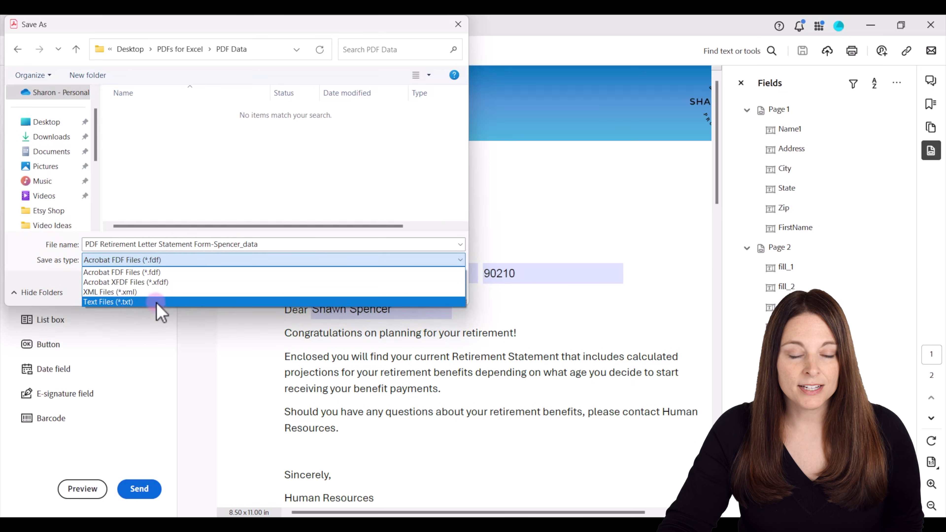
pyautogui.click(157, 302)
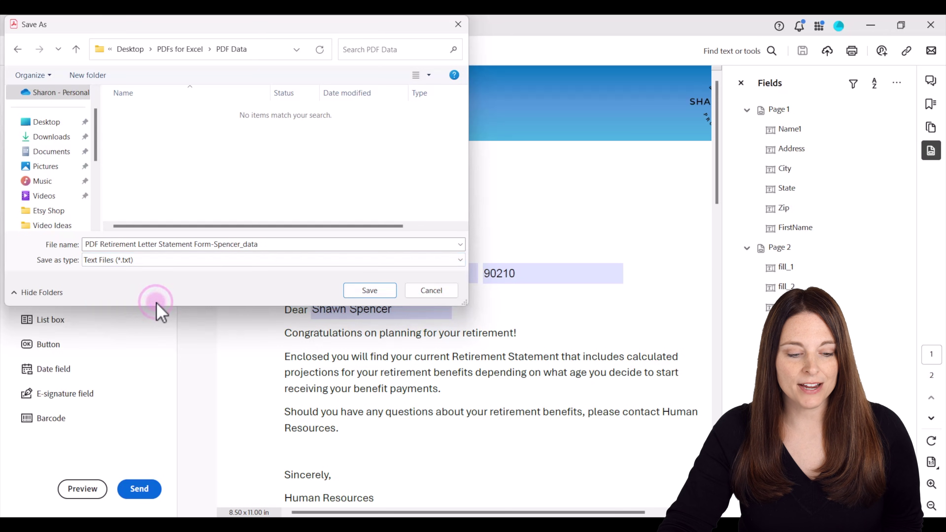
pyautogui.click(365, 294)
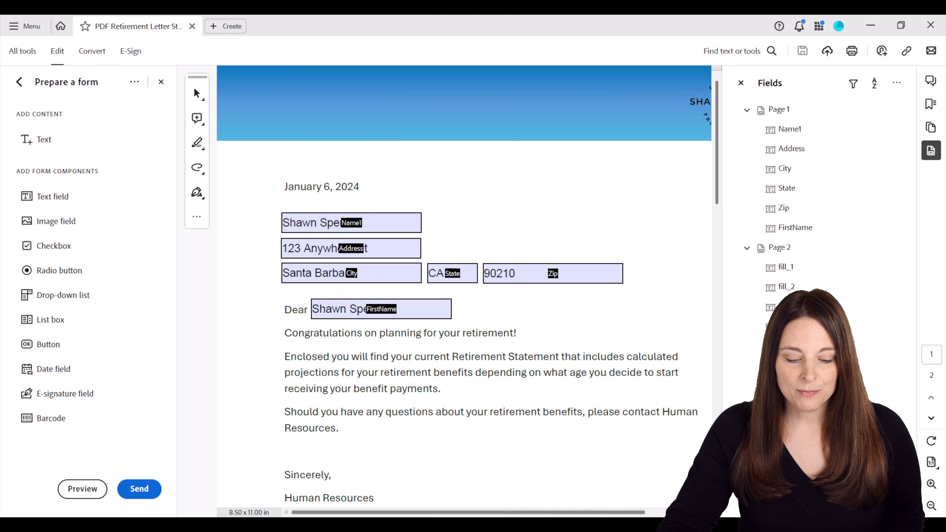
pyautogui.click(462, 528)
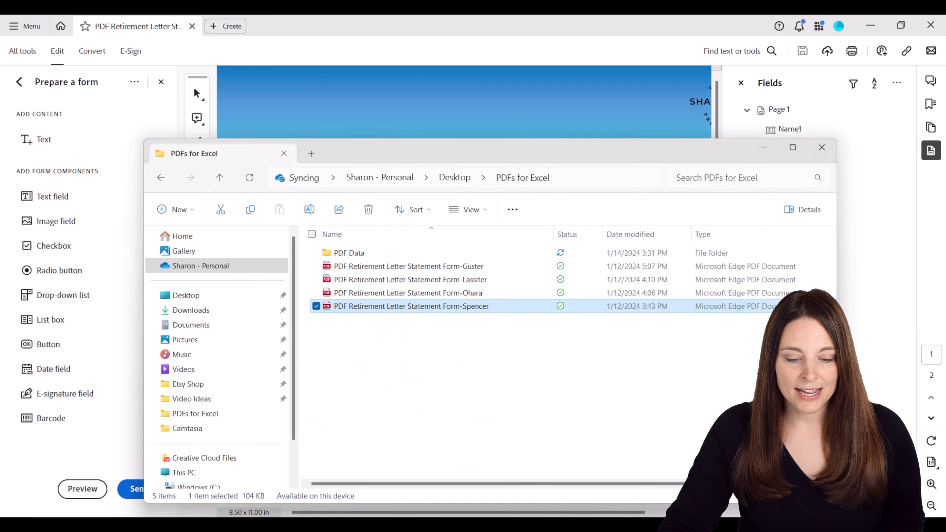
# Open the PDF Data folder to confirm the 1 KB exported text file
pyautogui.doubleClick(362, 255)
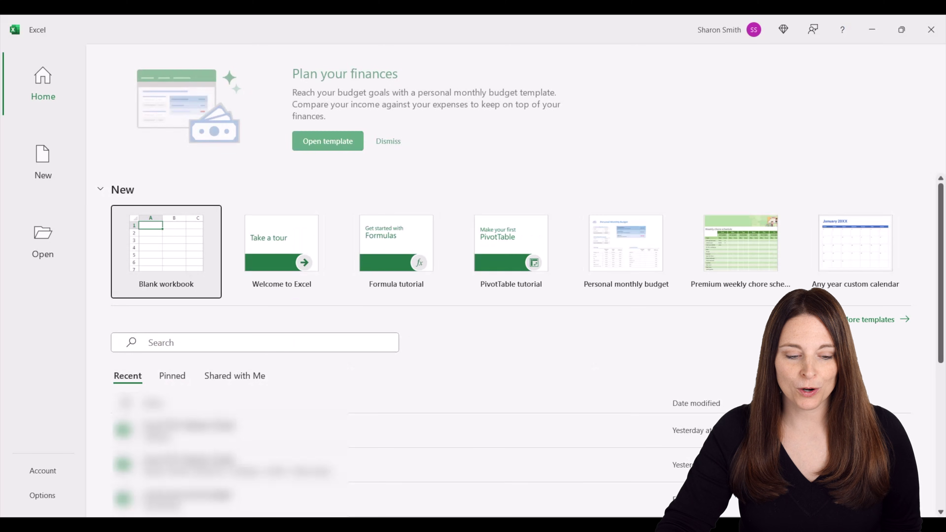
# In a blank workbook, use Get Data > From File > From Folder to import the PDF Data folder
pyautogui.click(178, 250)
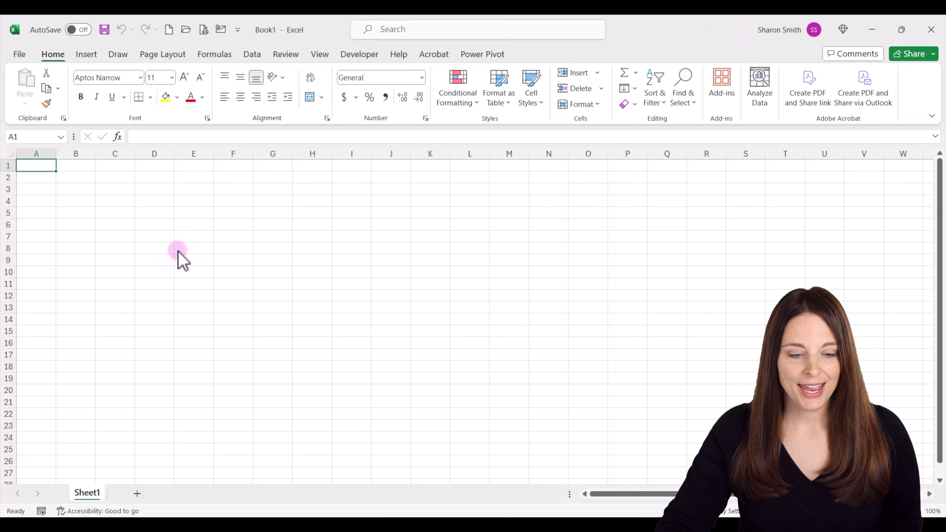
pyautogui.click(252, 54)
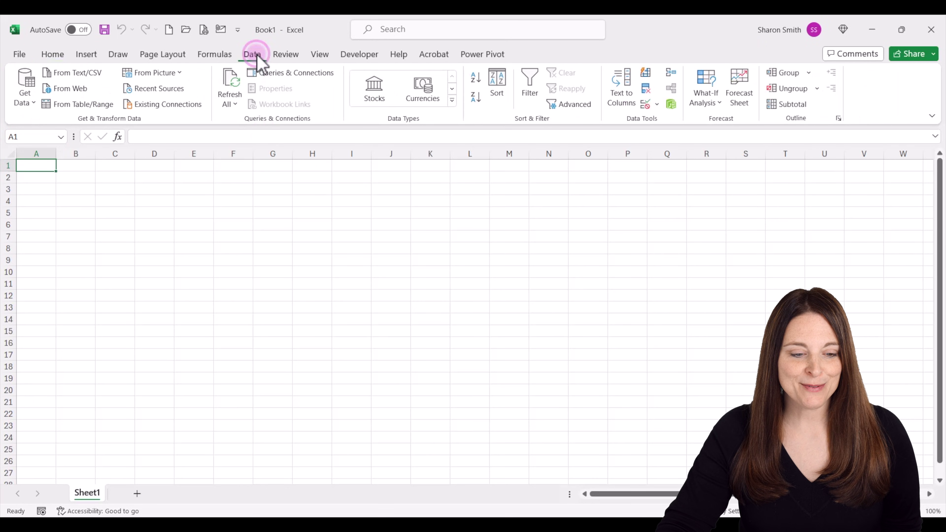
pyautogui.click(24, 97)
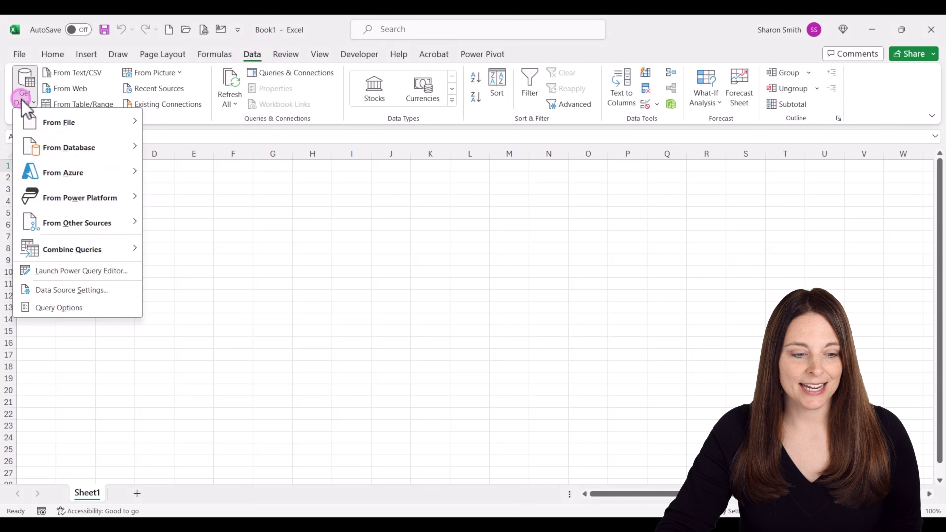
pyautogui.moveTo(88, 125)
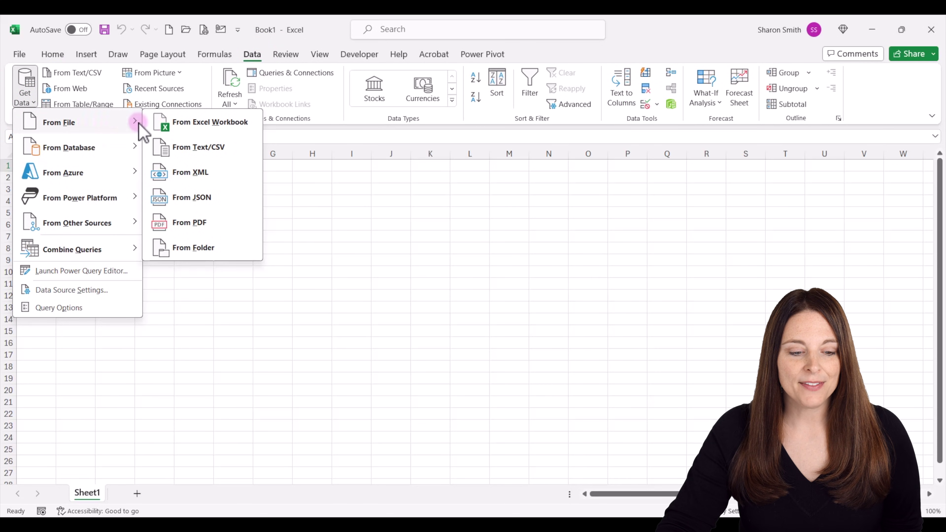
pyautogui.click(228, 251)
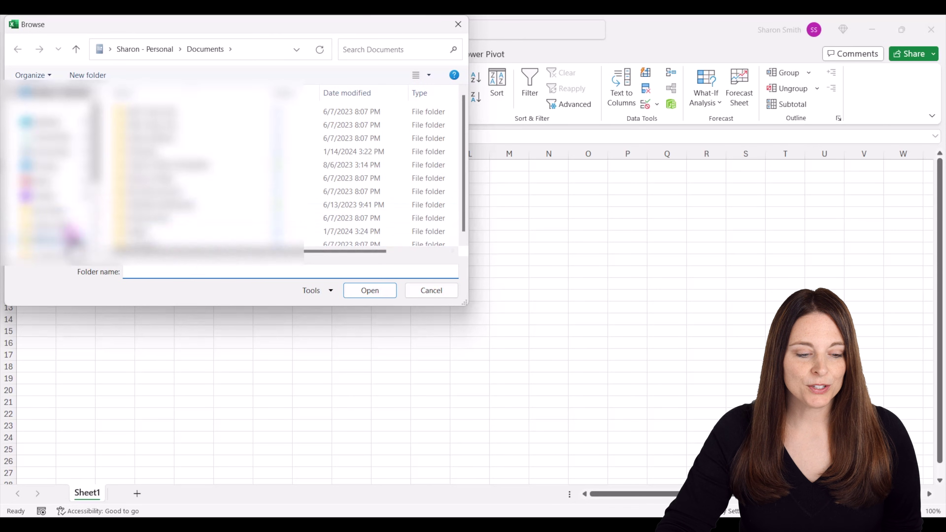
pyautogui.click(56, 225)
pyautogui.click(152, 111)
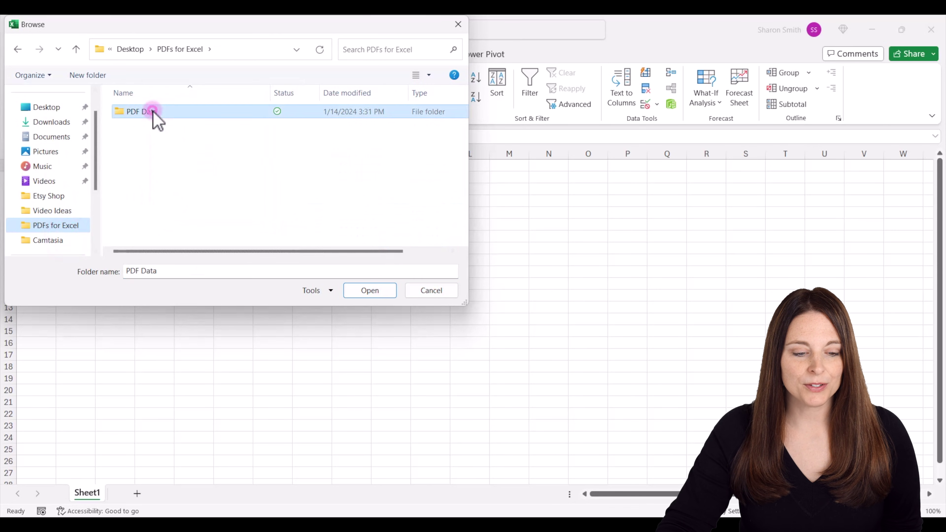
pyautogui.doubleClick(167, 113)
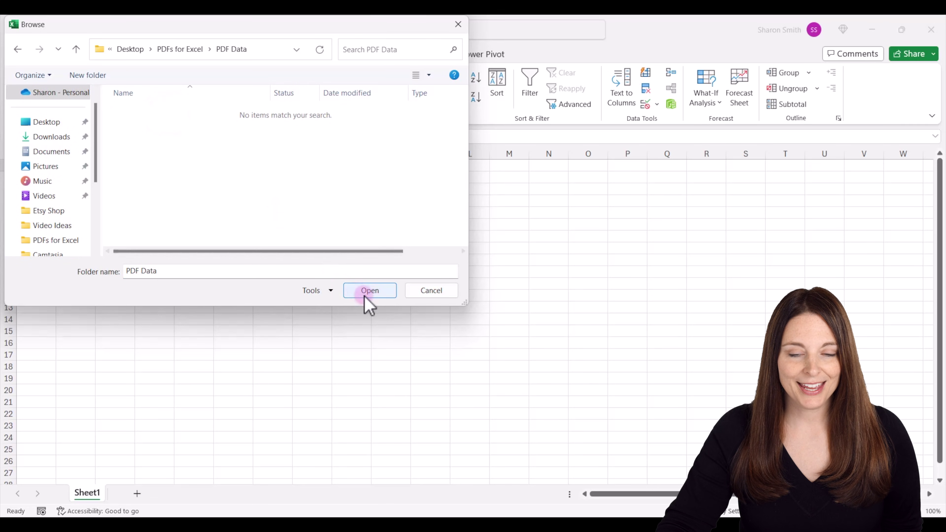
pyautogui.click(370, 290)
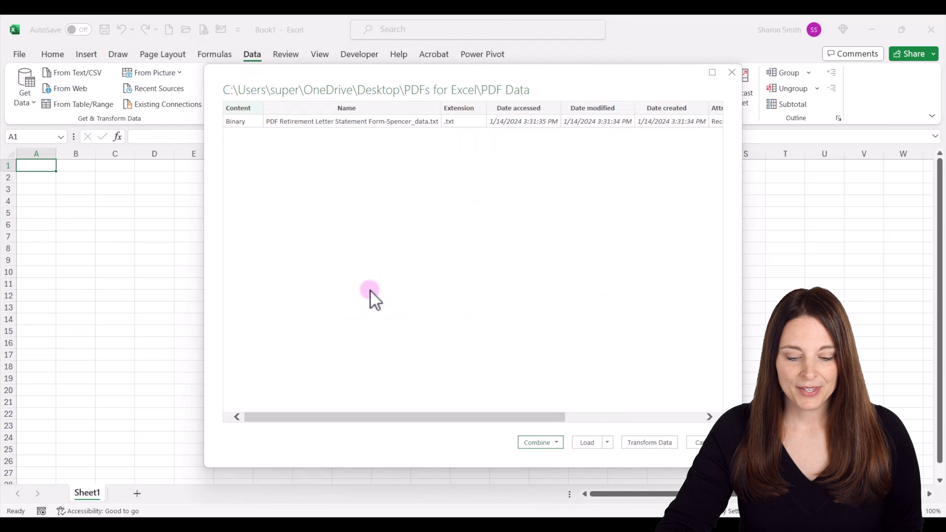
# Combine the folder's files with Combine & Transform Data, accepting the default Combine Files settings
pyautogui.click(557, 443)
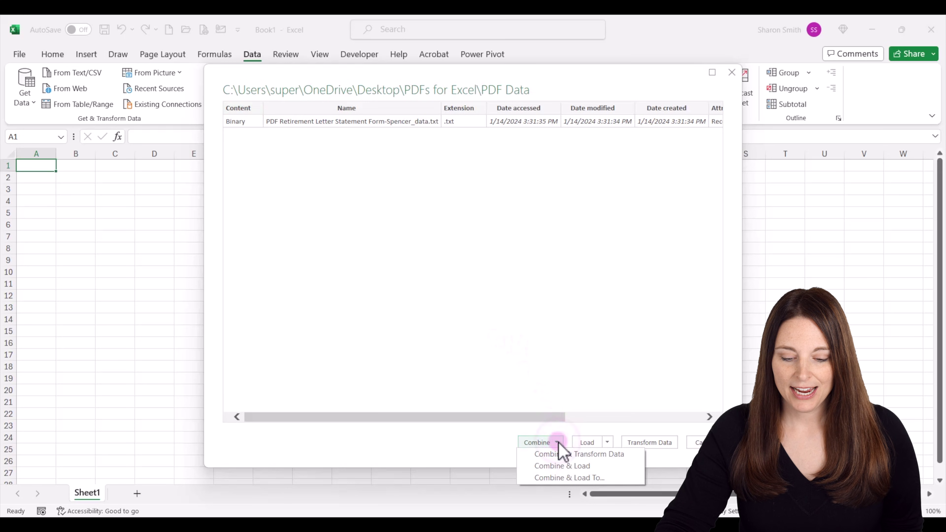
pyautogui.click(588, 454)
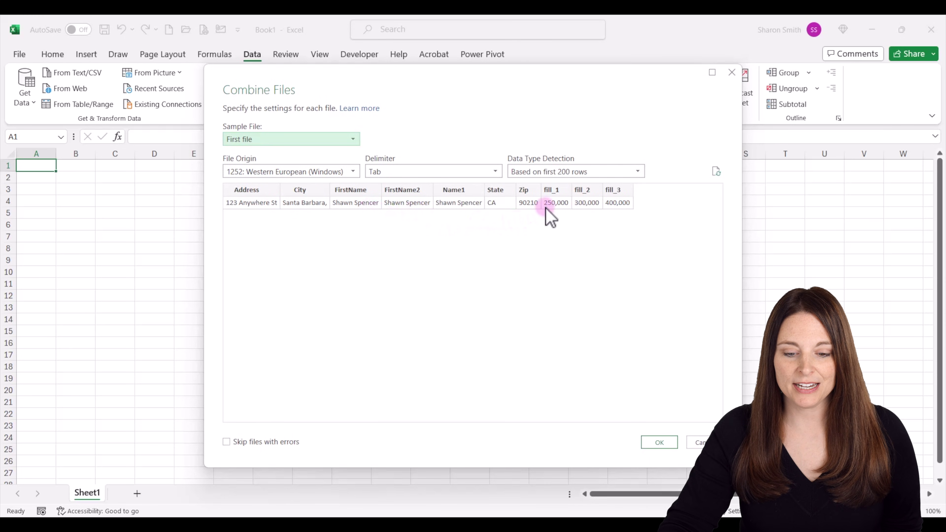
pyautogui.click(660, 442)
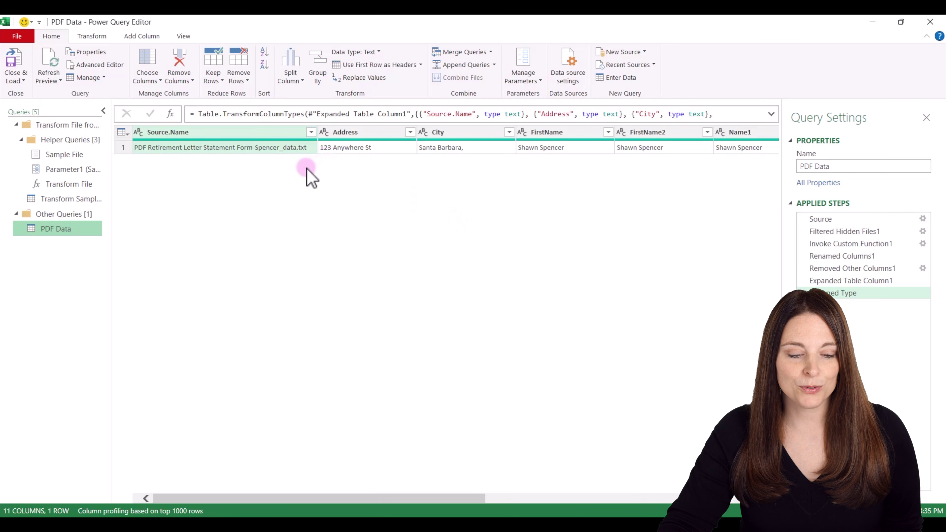
# Delete the Source.Name and FirstName2 columns, leaving 9 columns in the query
pyautogui.click(227, 133)
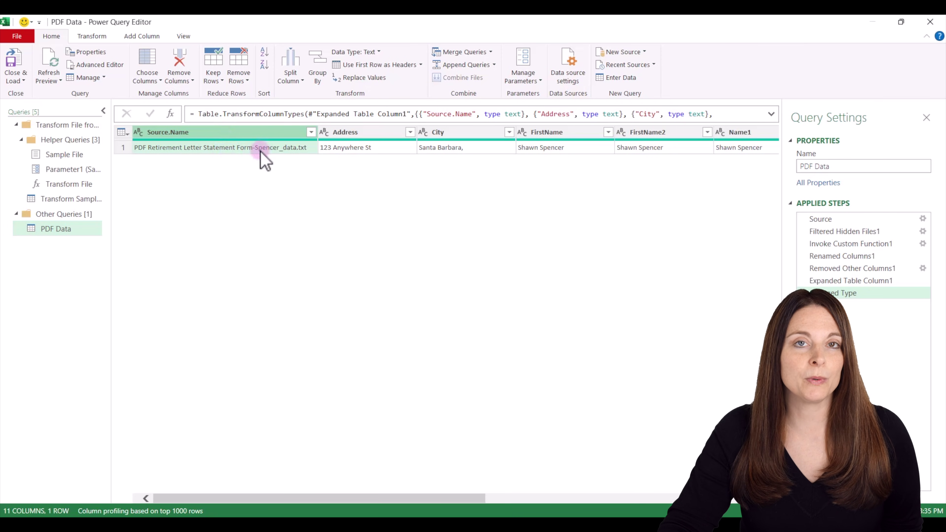
pyautogui.rightClick(257, 142)
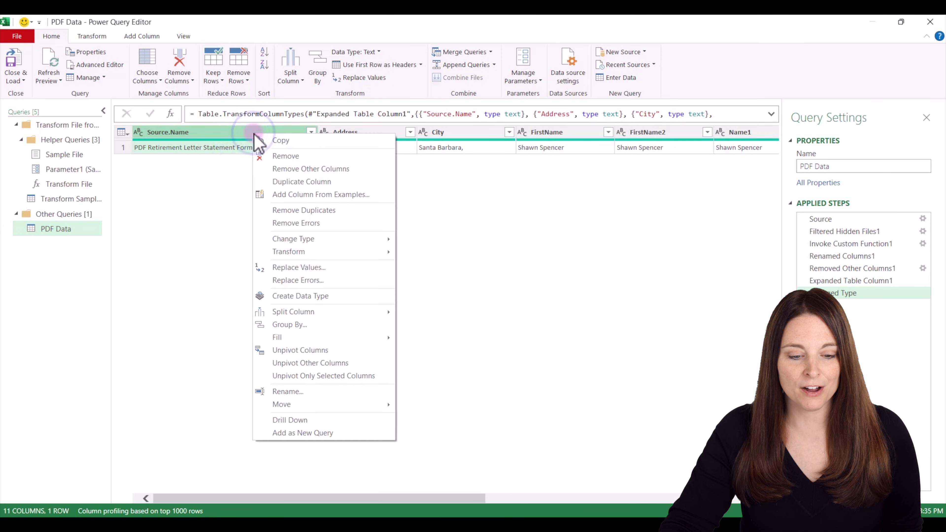
pyautogui.click(285, 156)
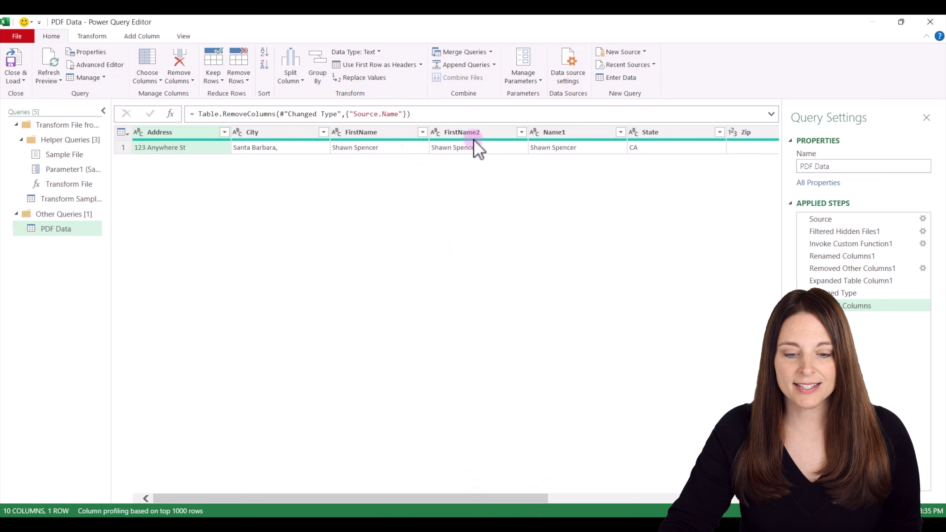
pyautogui.rightClick(478, 132)
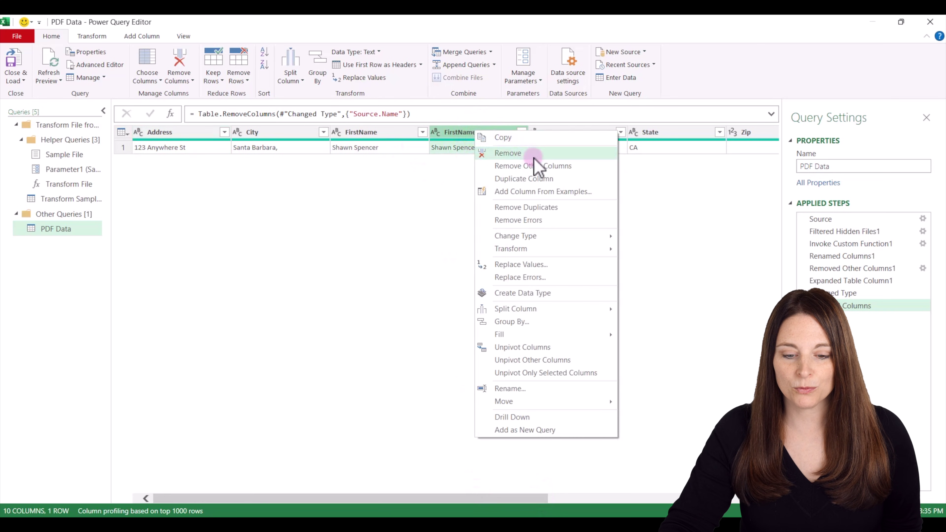
pyautogui.click(535, 154)
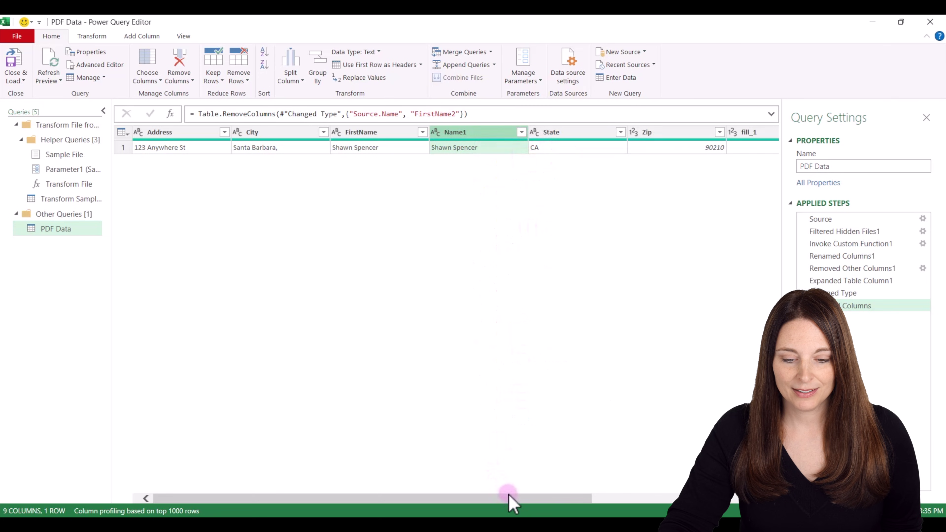
pyautogui.moveTo(510, 500); pyautogui.dragTo(676, 500)
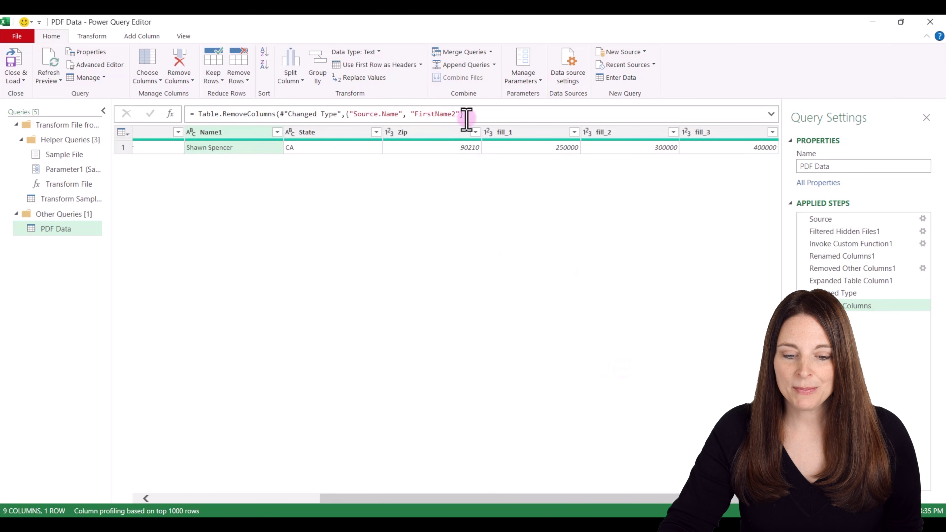
# Rename the headers fill_1, fill_2 and fill_3 to Age 60, Age 62 and Age 65
pyautogui.doubleClick(517, 132)
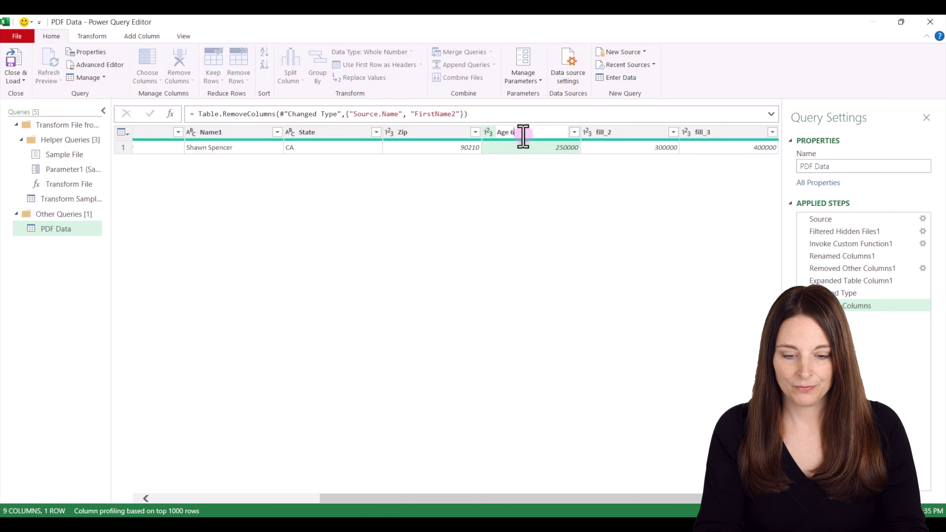
pyautogui.doubleClick(606, 132)
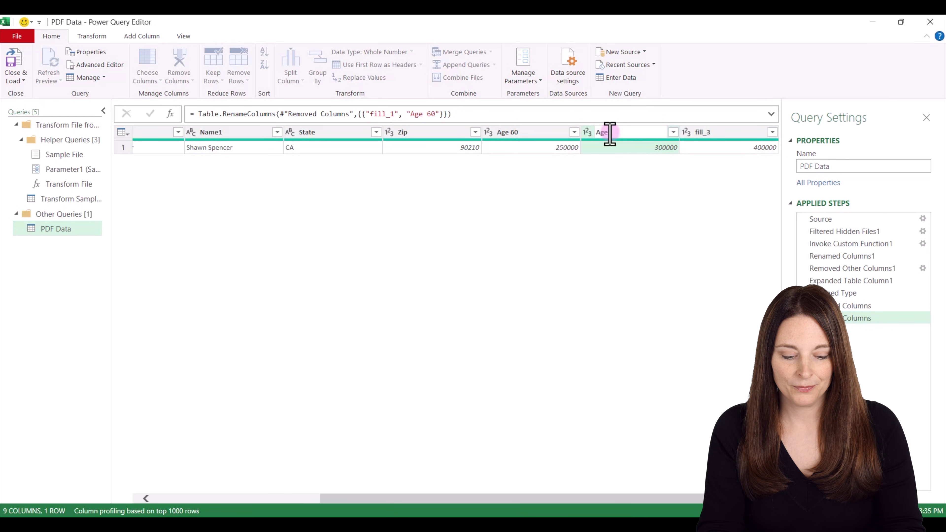
pyautogui.write('Age 62')
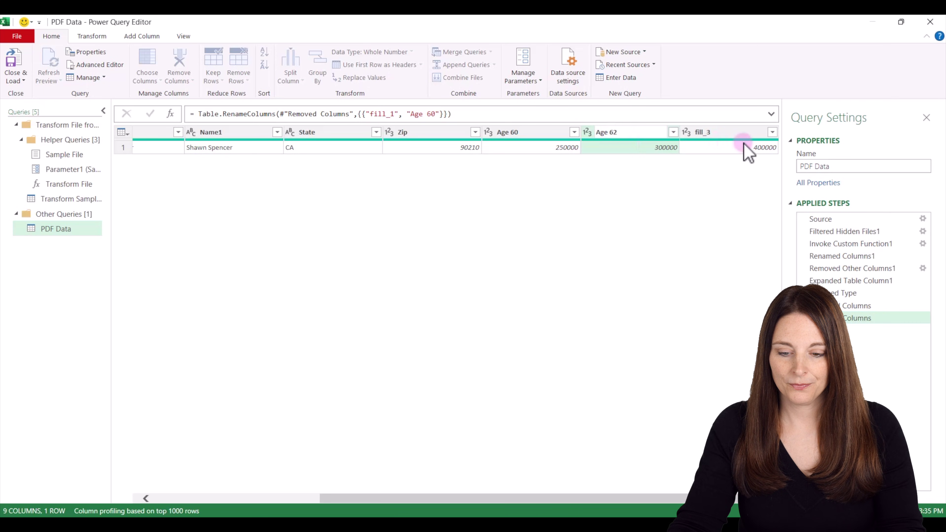
pyautogui.doubleClick(720, 133)
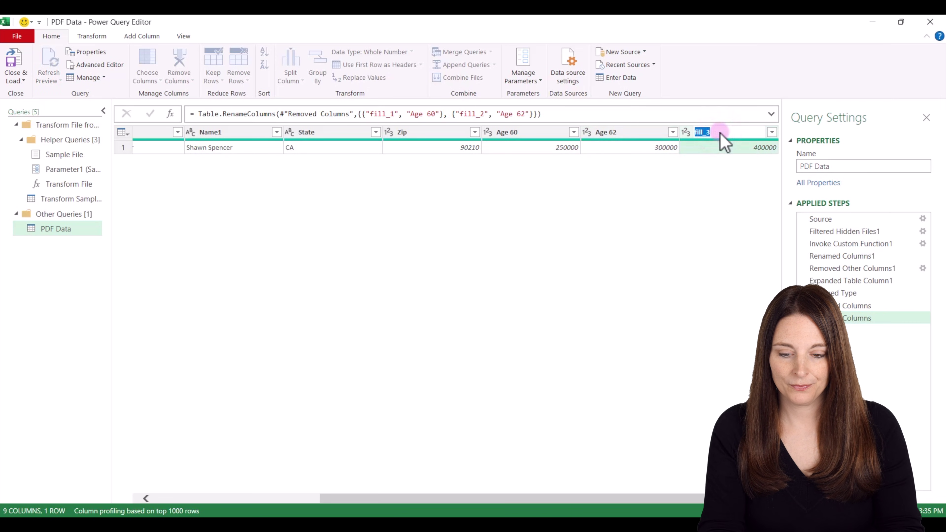
pyautogui.write('Age 65')
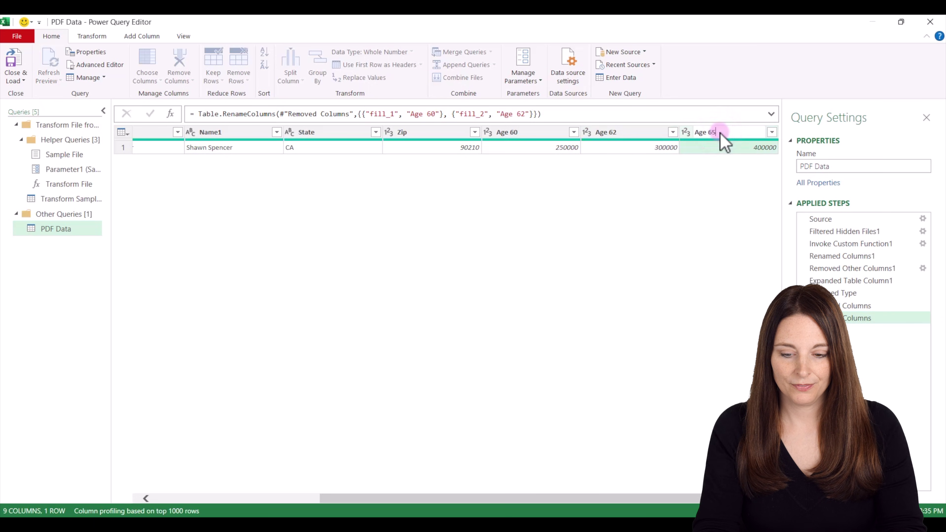
pyautogui.press('Return')
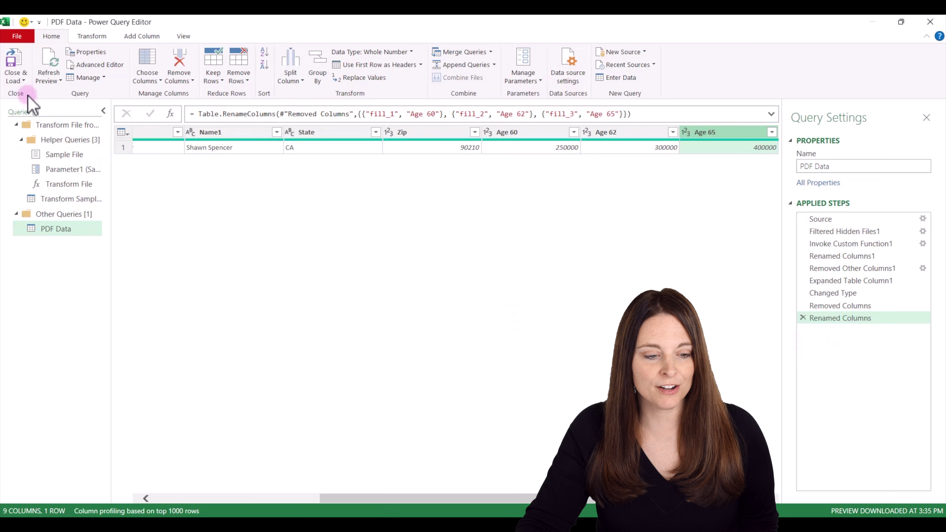
# Load the query with Close & Load To as a table at =$A$1 on the existing worksheet
pyautogui.click(18, 77)
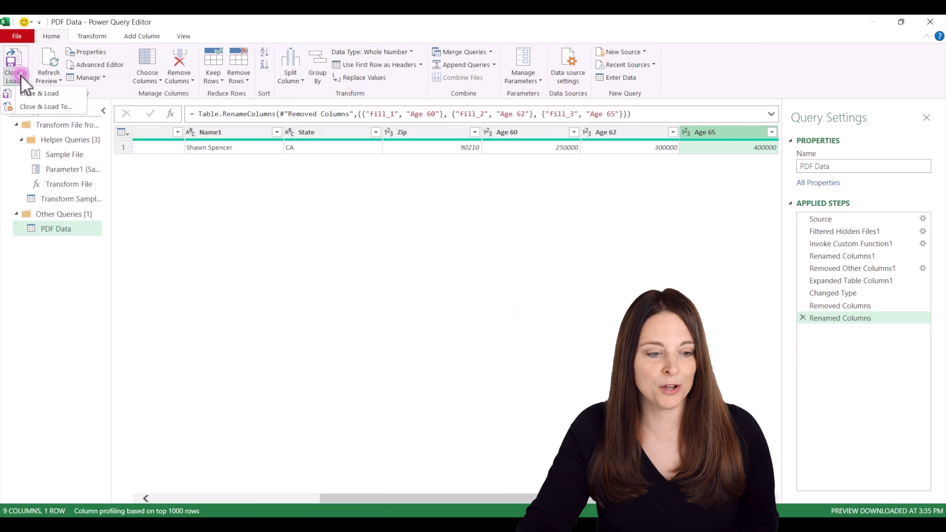
pyautogui.click(66, 107)
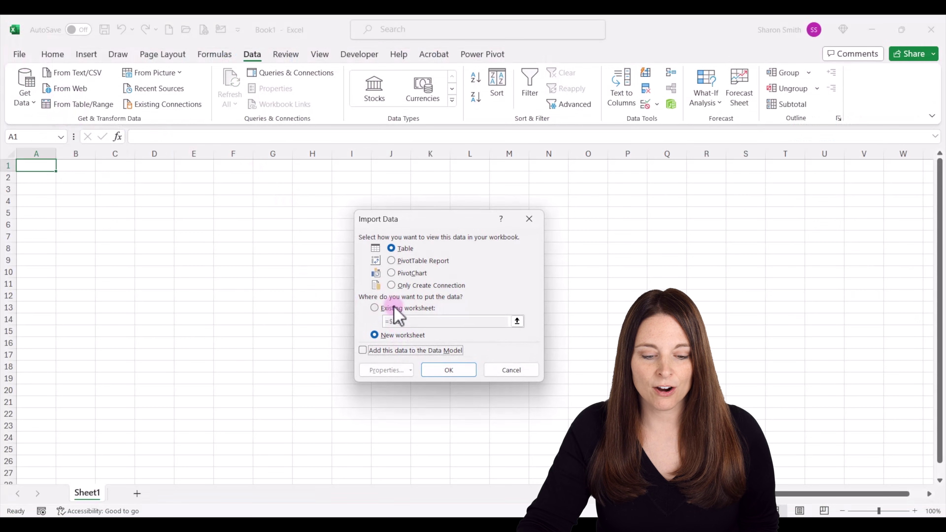
pyautogui.click(374, 308)
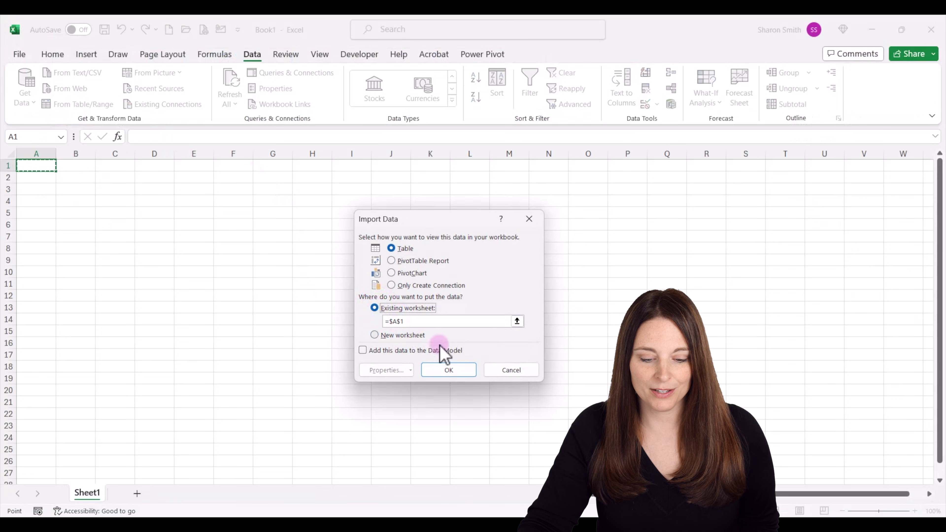
pyautogui.click(449, 370)
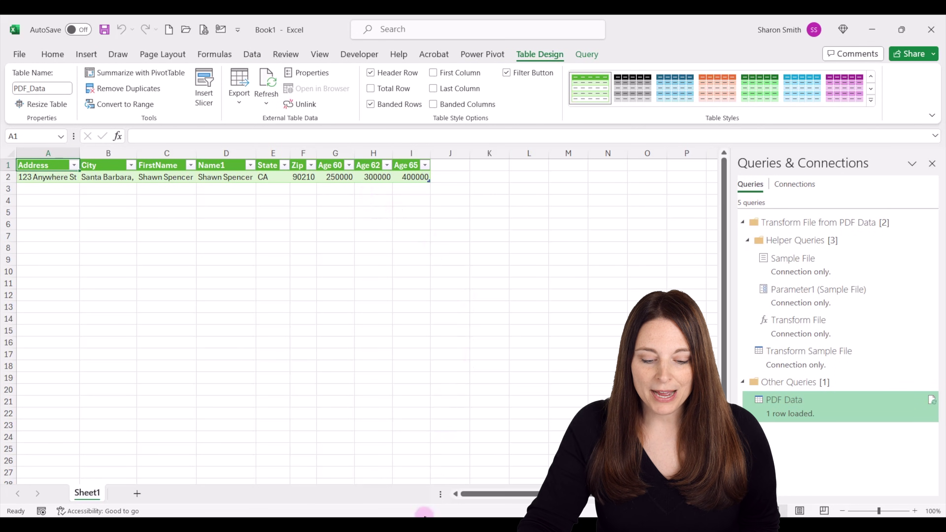
pyautogui.moveTo(424, 523)
pyautogui.click(424, 472)
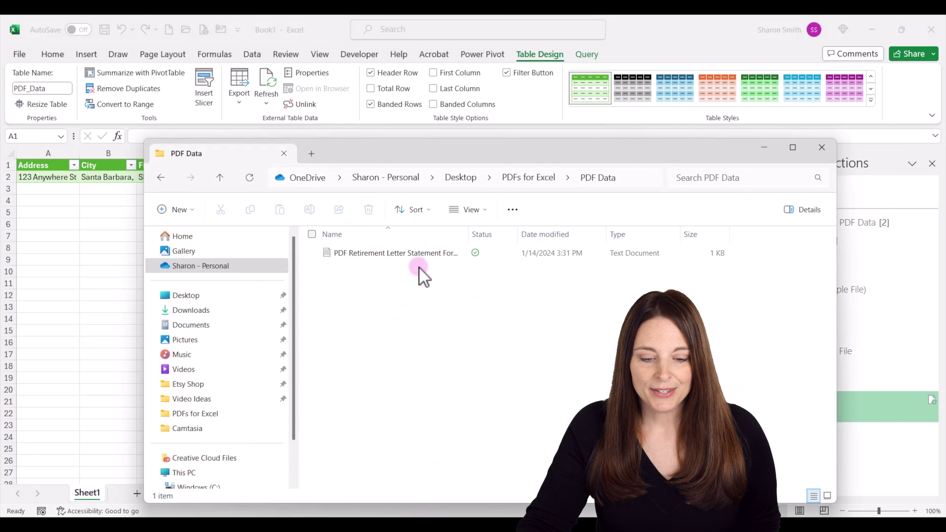
# Go back to PDFs for Excel and open the next retirement letter PDF in Adobe Acrobat
pyautogui.click(161, 178)
pyautogui.click(429, 307)
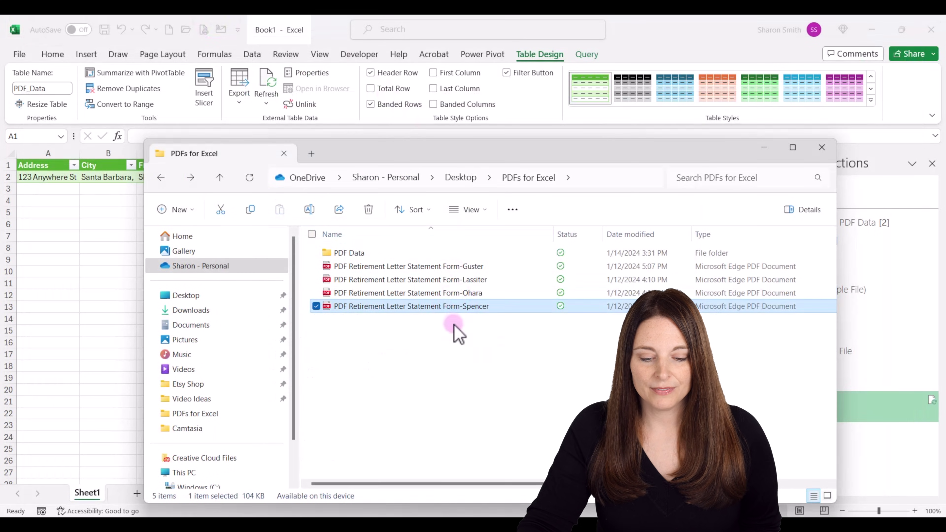
pyautogui.click(452, 294)
pyautogui.rightClick(451, 295)
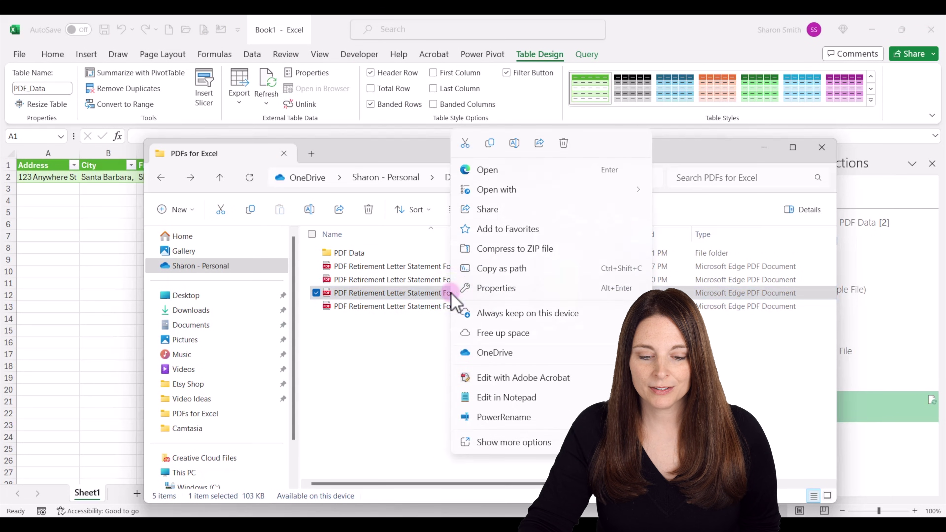
pyautogui.moveTo(538, 189)
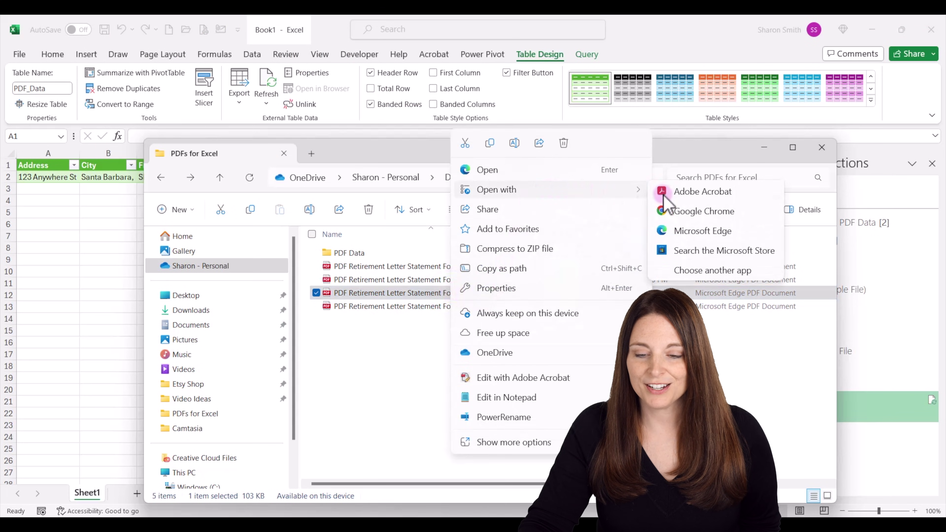
pyautogui.click(704, 197)
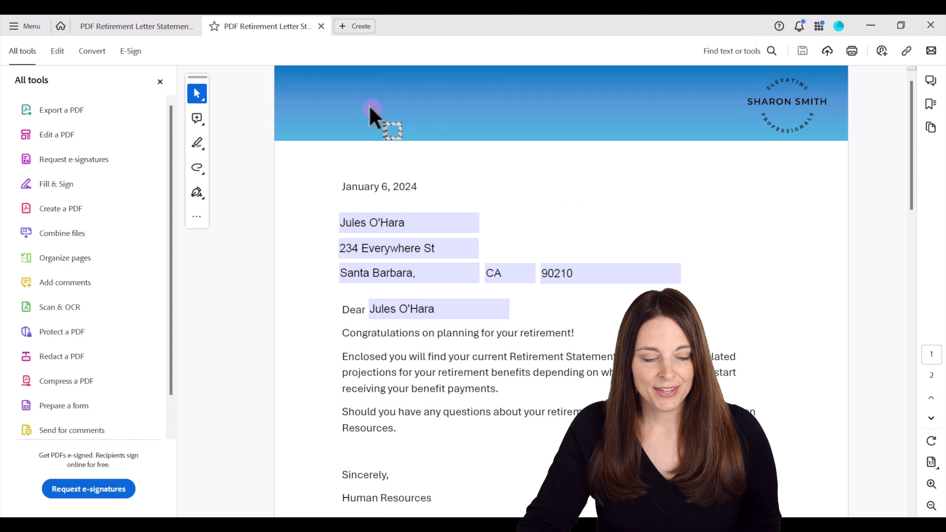
# Export this letter's form data from Acrobat as a Text Files (*.txt) file into PDF Data
pyautogui.click(107, 406)
pyautogui.click(134, 81)
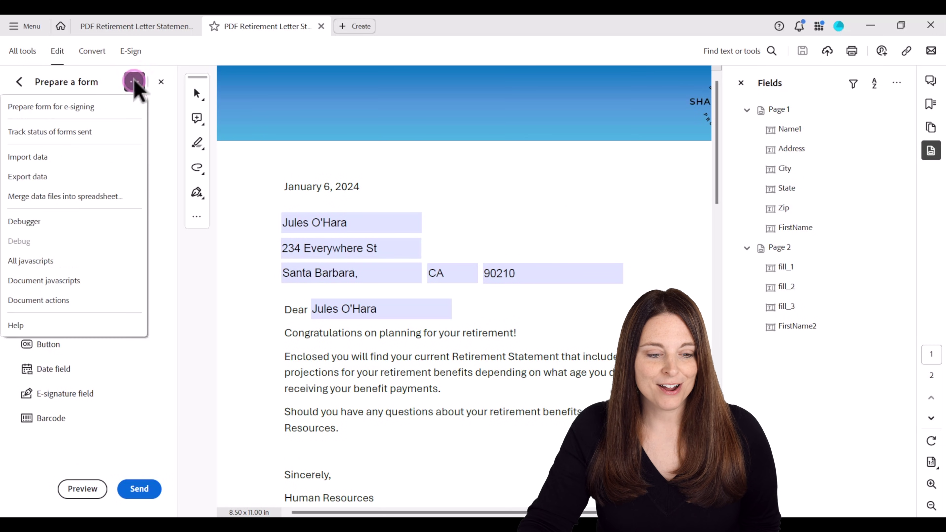
pyautogui.click(63, 183)
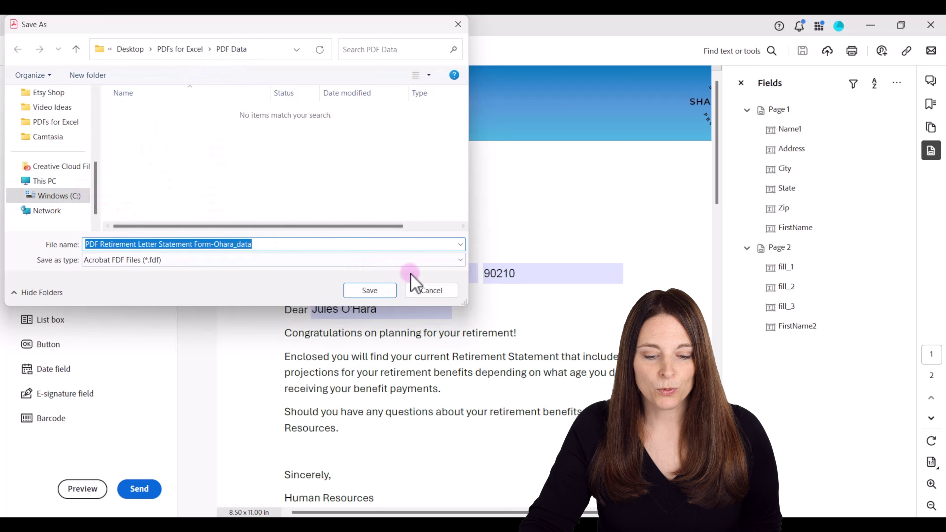
pyautogui.click(460, 259)
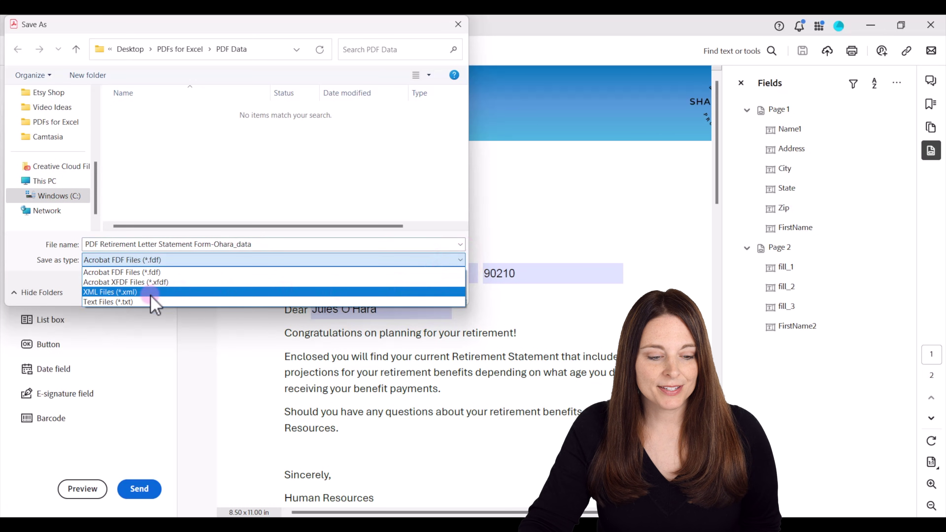
pyautogui.click(133, 299)
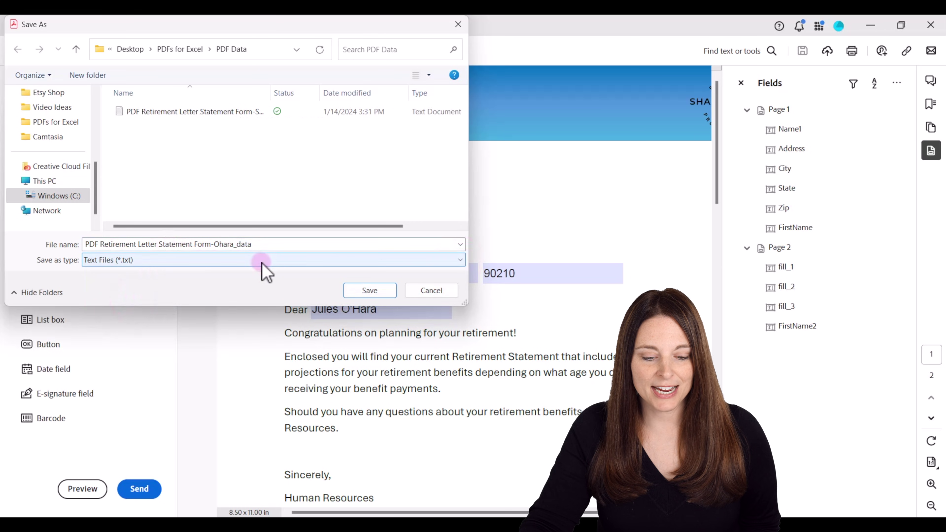
pyautogui.click(372, 291)
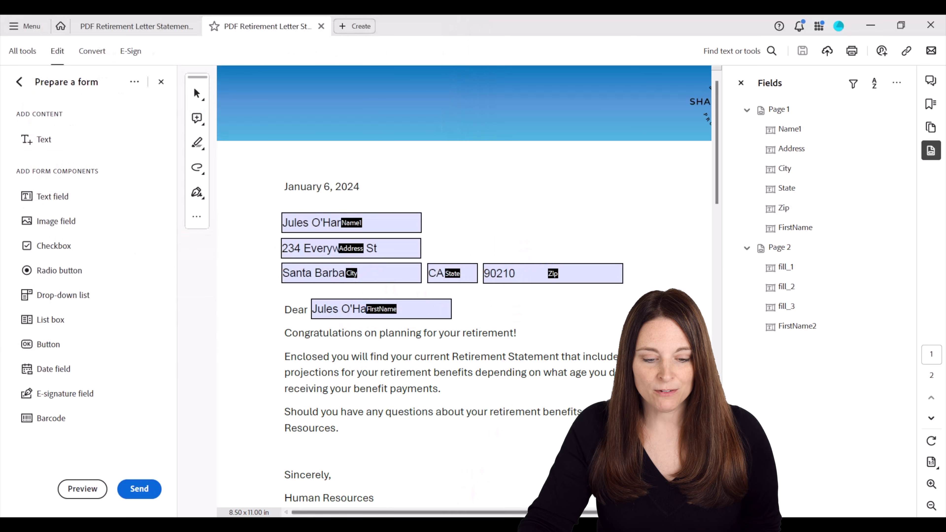
# Check the PDF Data folder in File Explorer, then return to the Excel workbook
pyautogui.click(455, 517)
pyautogui.doubleClick(392, 255)
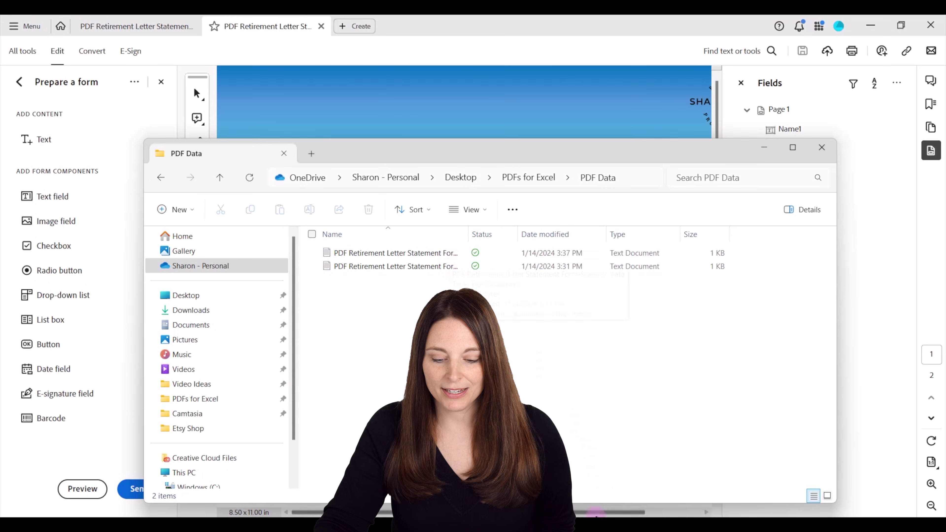
pyautogui.click(592, 514)
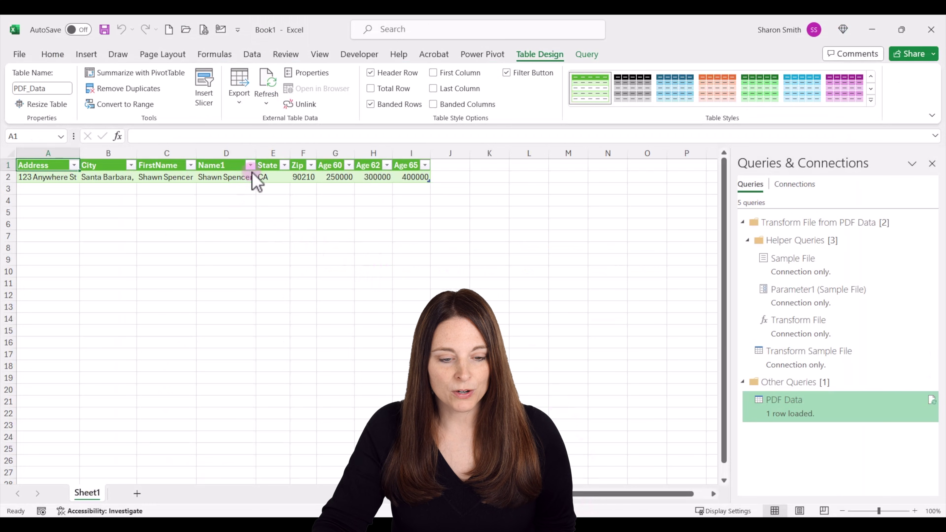
# Use Refresh All on the Data tab so PDF_Data gains the second letter's row
pyautogui.click(253, 55)
pyautogui.click(234, 80)
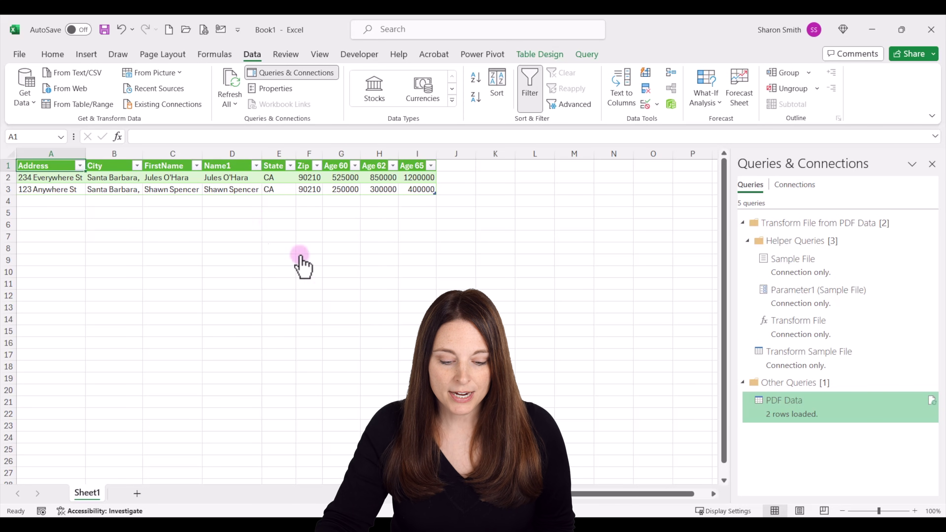
pyautogui.hotkey('alt', 'Tab')
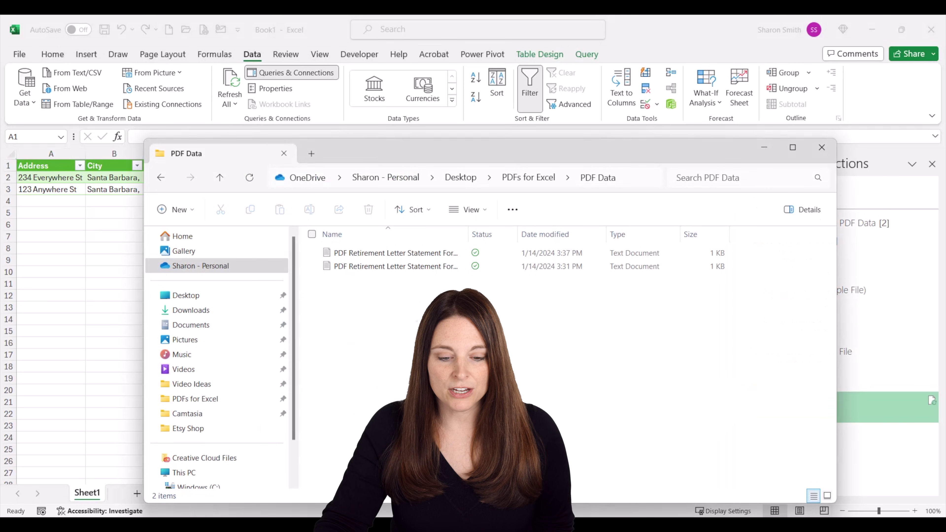
# Move File Explorer up to PDFs for Excel and bring the Acrobat retirement letter forward
pyautogui.click(521, 178)
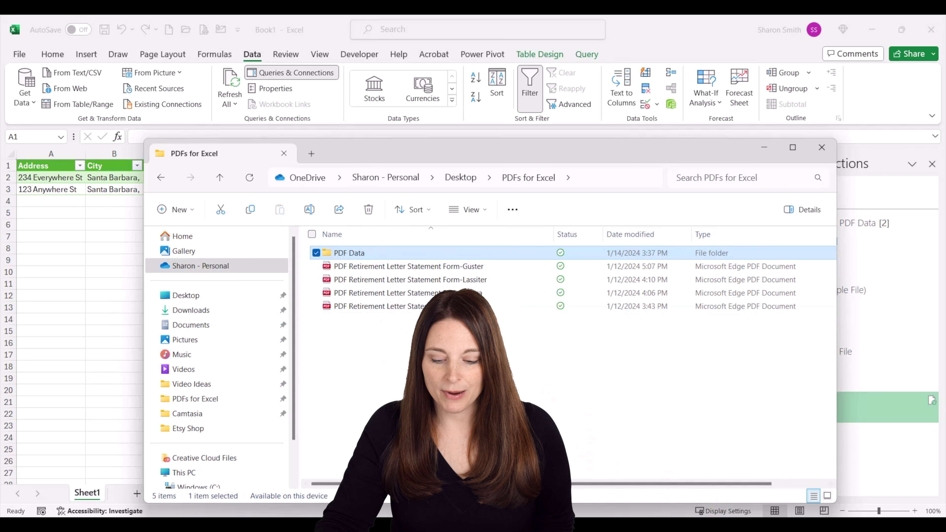
pyautogui.moveTo(695, 522)
pyautogui.click(668, 490)
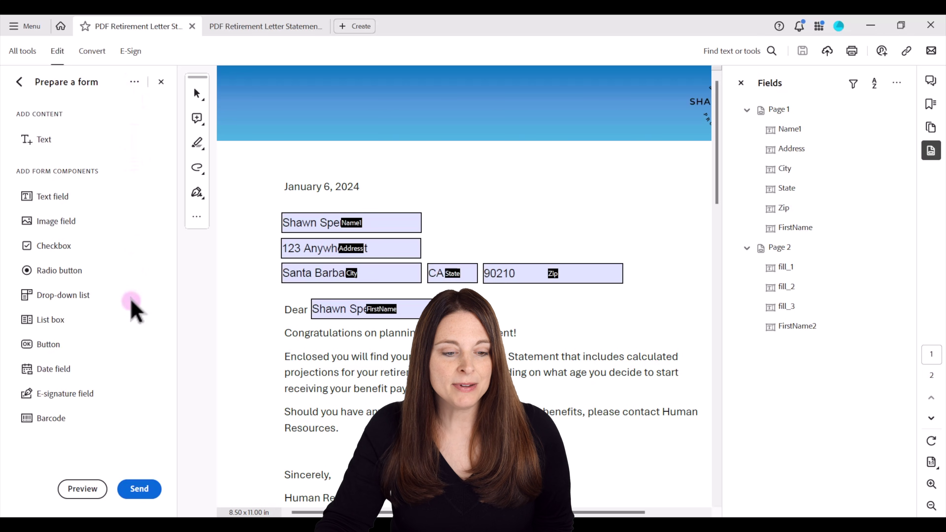
# Start Acrobat's Merge data files into spreadsheet export from the Prepare a form menu
pyautogui.click(135, 82)
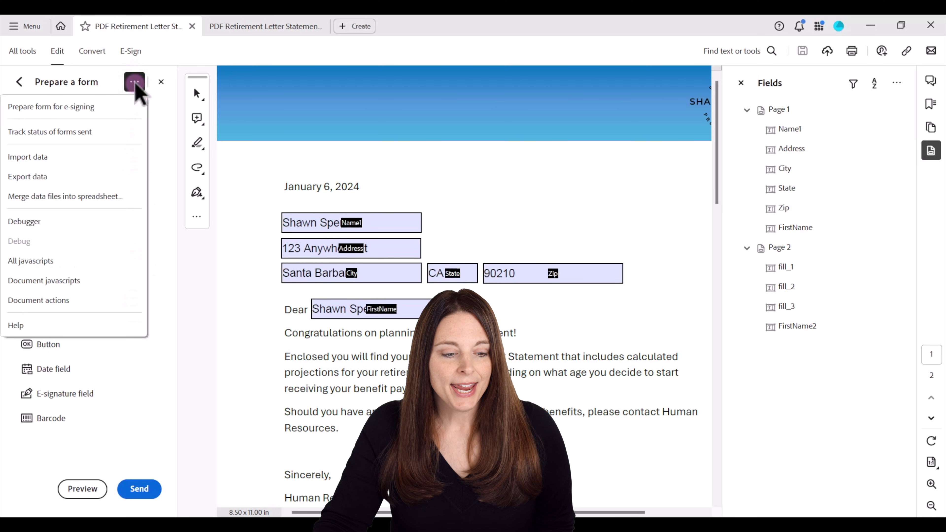
pyautogui.click(30, 197)
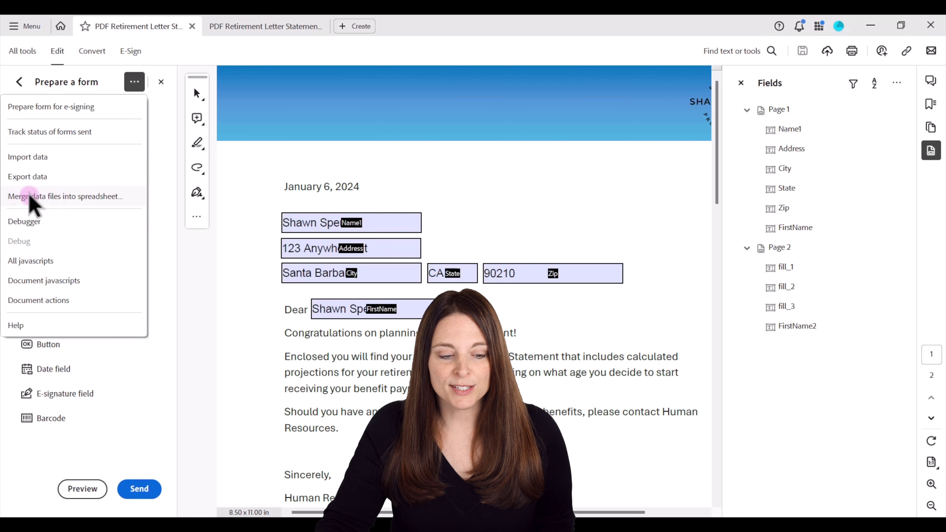
pyautogui.click(71, 199)
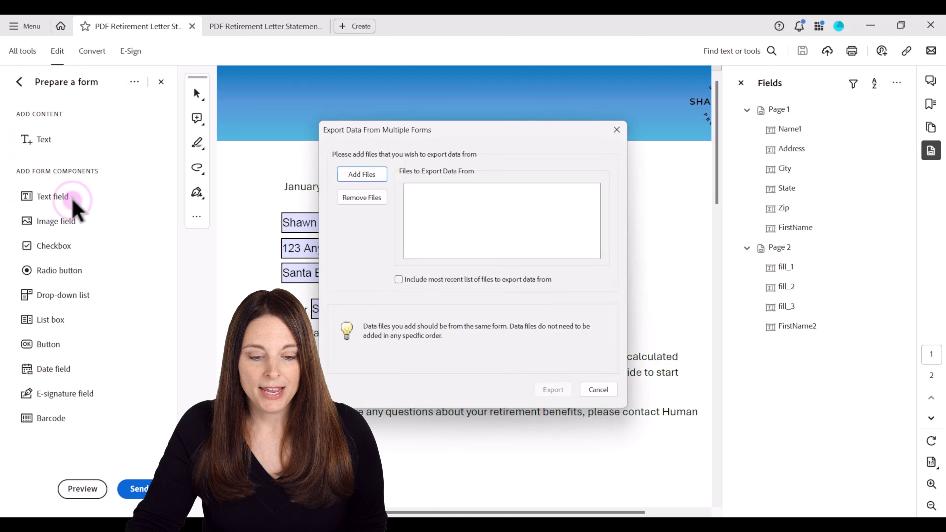
# Add the four retirement letter PDFs from PDFs for Excel to the list and export
pyautogui.click(363, 174)
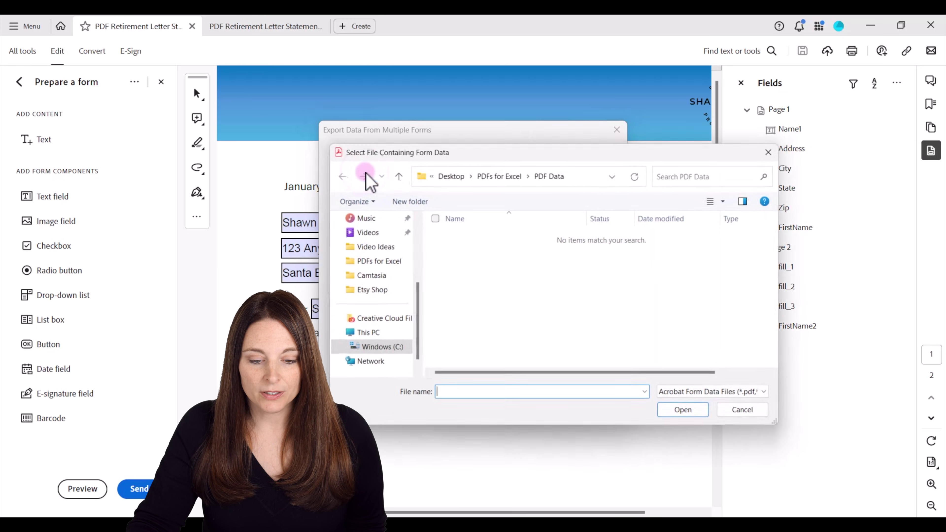
pyautogui.click(501, 175)
pyautogui.click(490, 249)
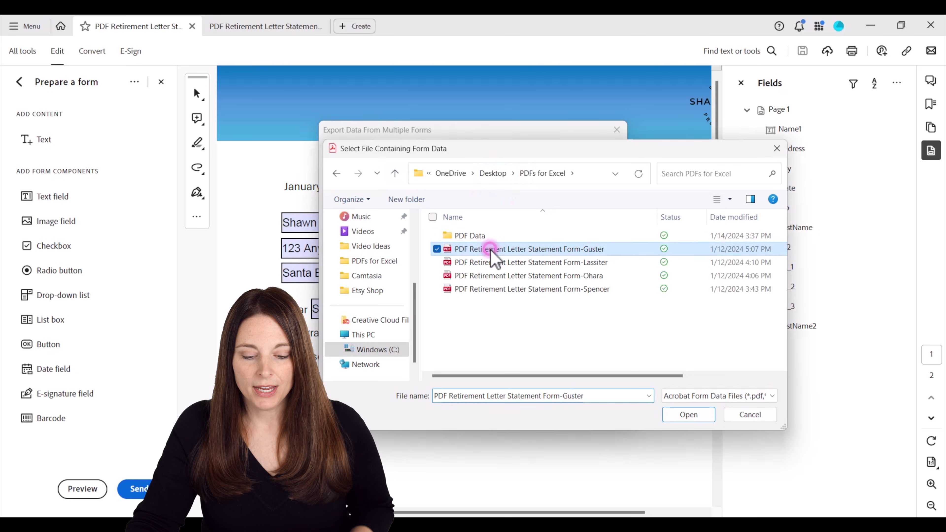
pyautogui.keyDown('shift'); pyautogui.click(497, 289); pyautogui.keyUp('shift')
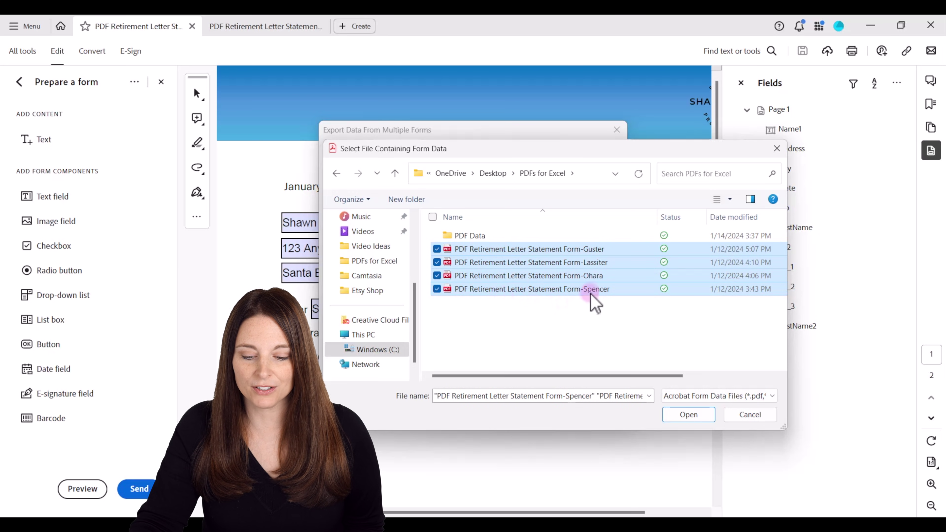
pyautogui.click(689, 416)
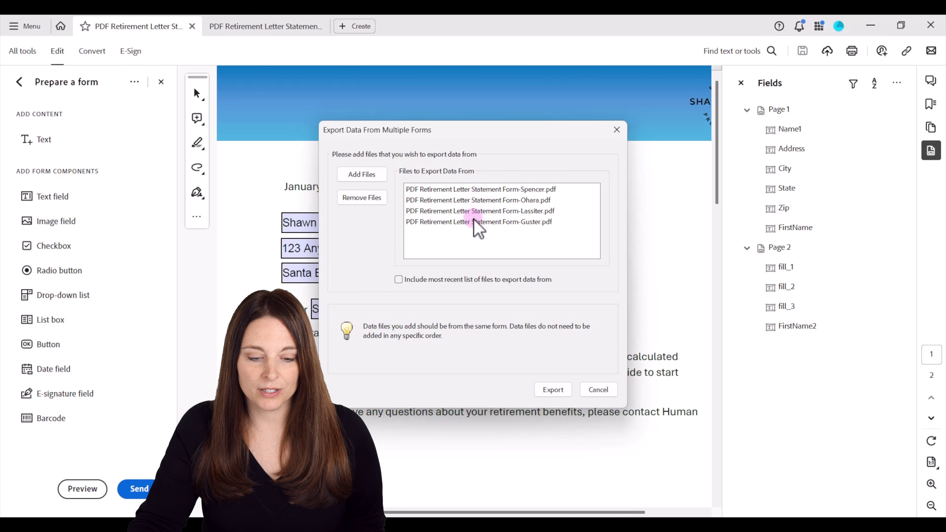
pyautogui.click(550, 390)
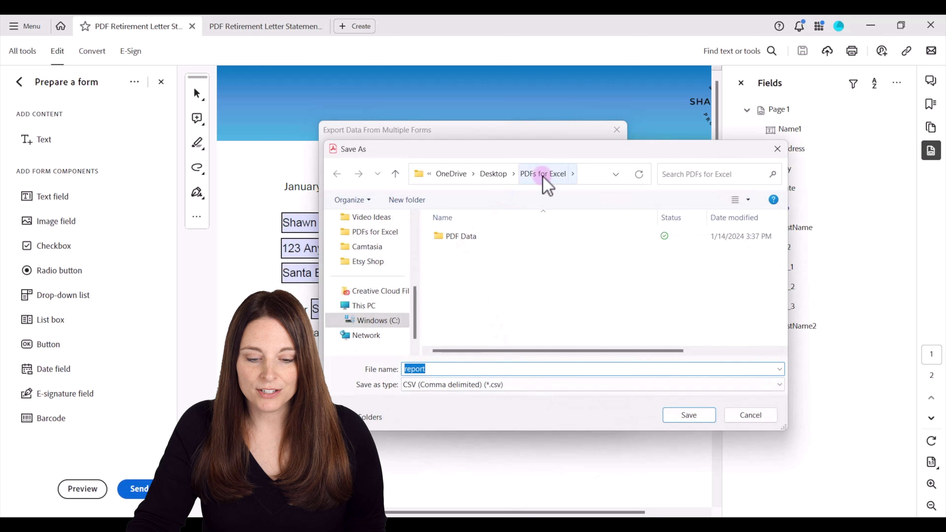
# Save the merged CSV as First Report Extract in PDF Data and open it now
pyautogui.doubleClick(461, 237)
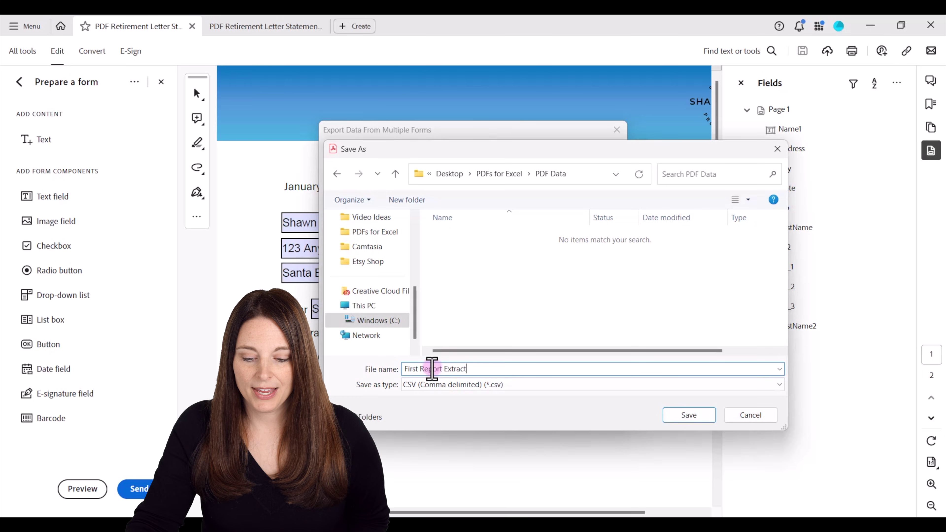
pyautogui.click(692, 416)
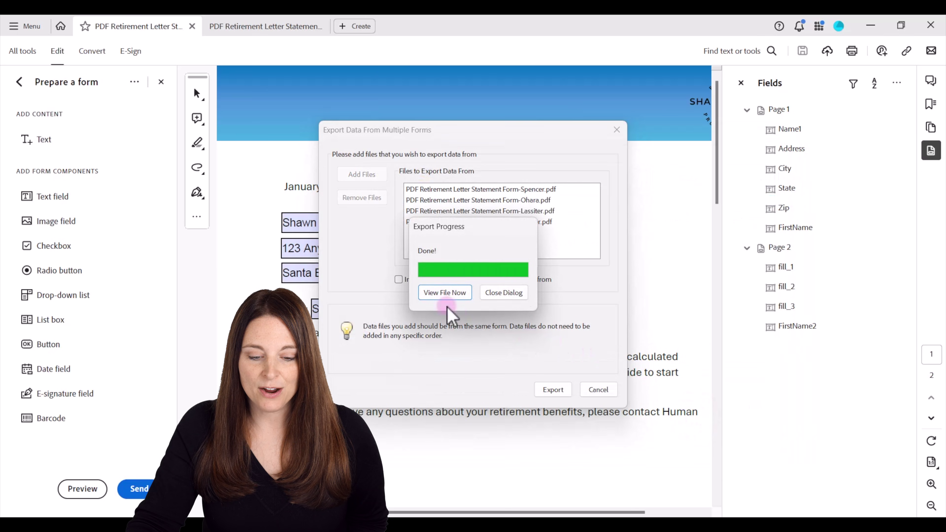
pyautogui.click(441, 293)
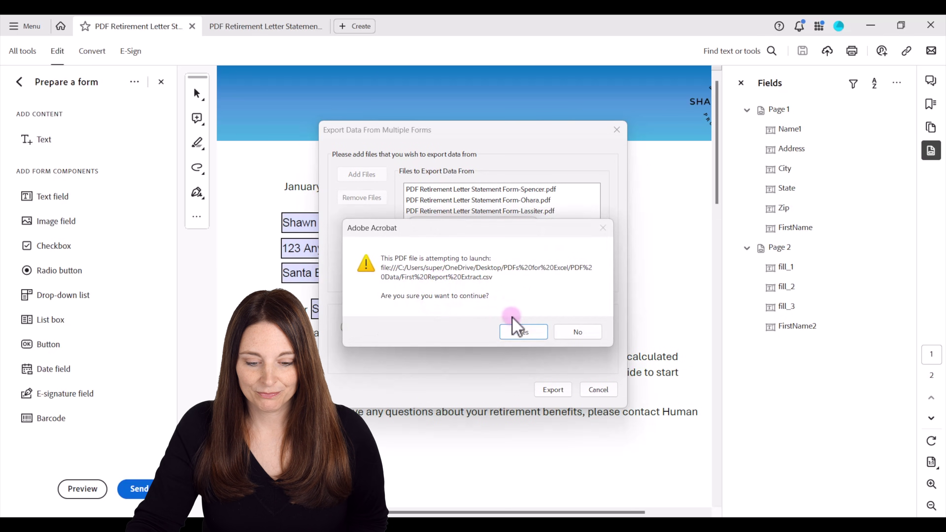
pyautogui.click(514, 331)
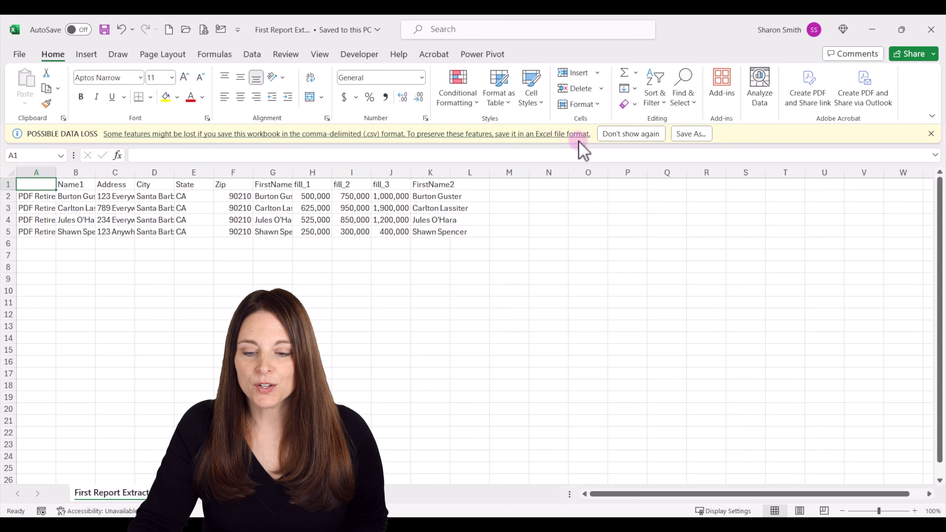
# Resave the First Report Extract CSV with the Excel Workbook file type
pyautogui.click(691, 134)
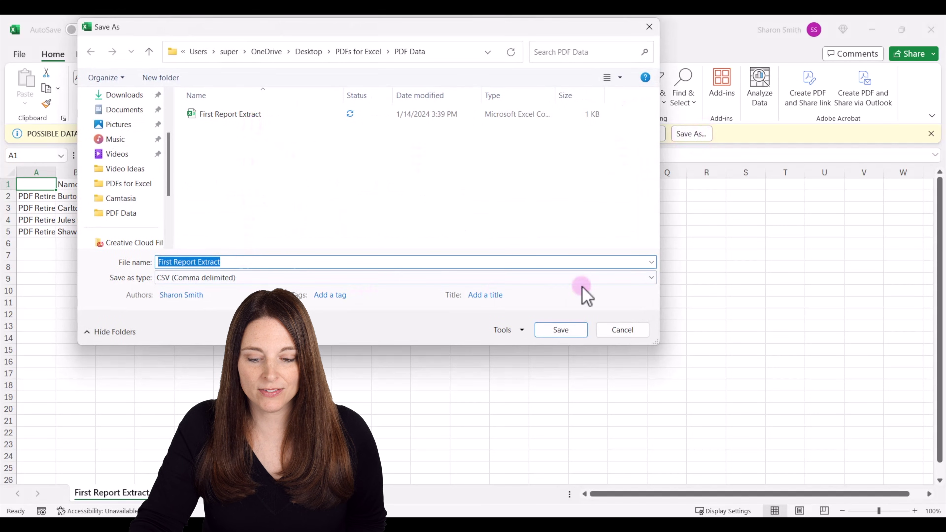
pyautogui.click(650, 279)
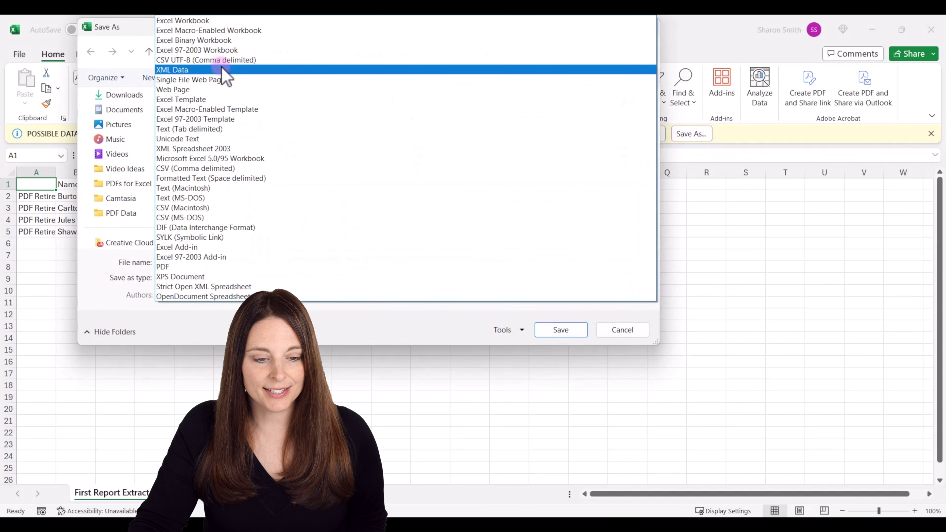
pyautogui.click(211, 21)
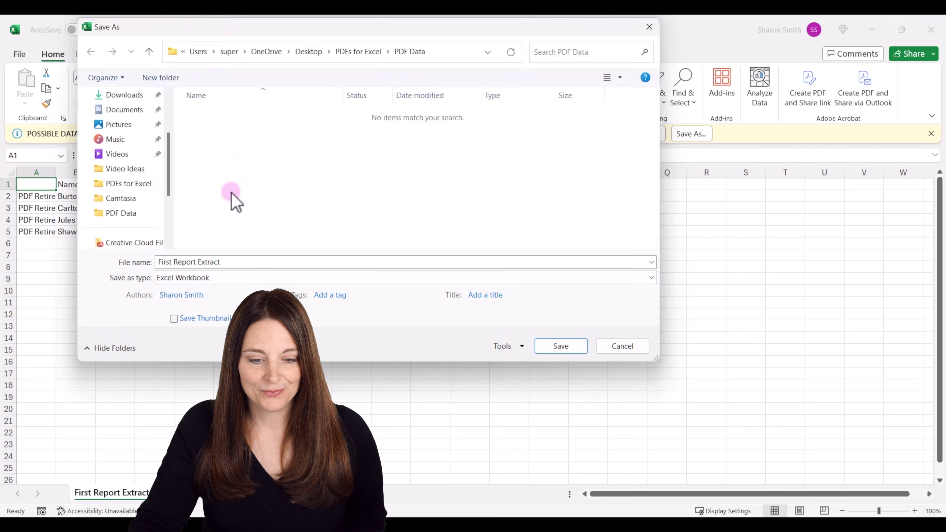
pyautogui.click(557, 346)
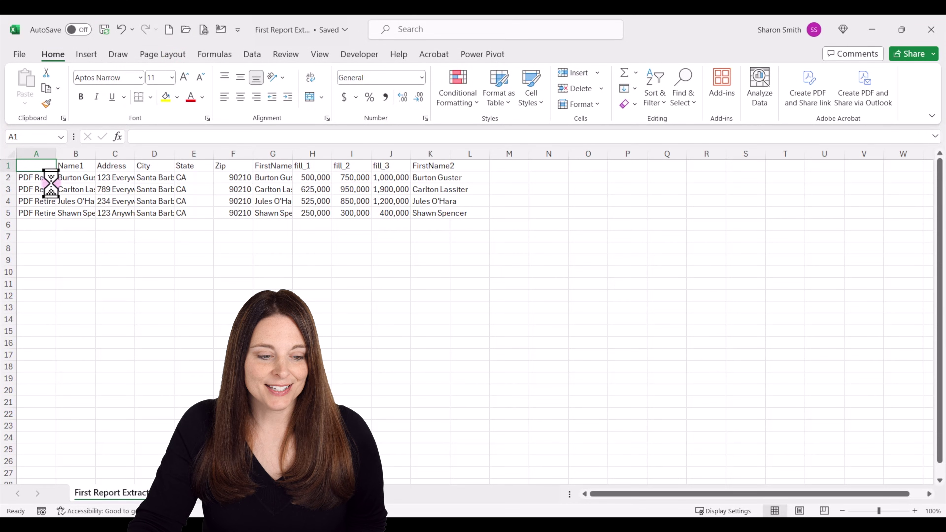
# Delete the file-name column A
pyautogui.doubleClick(56, 154)
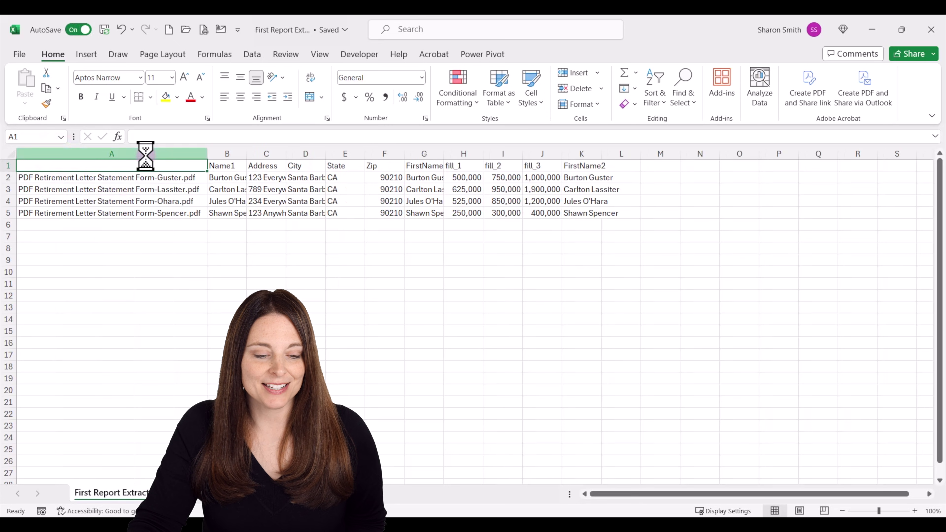
pyautogui.click(111, 153)
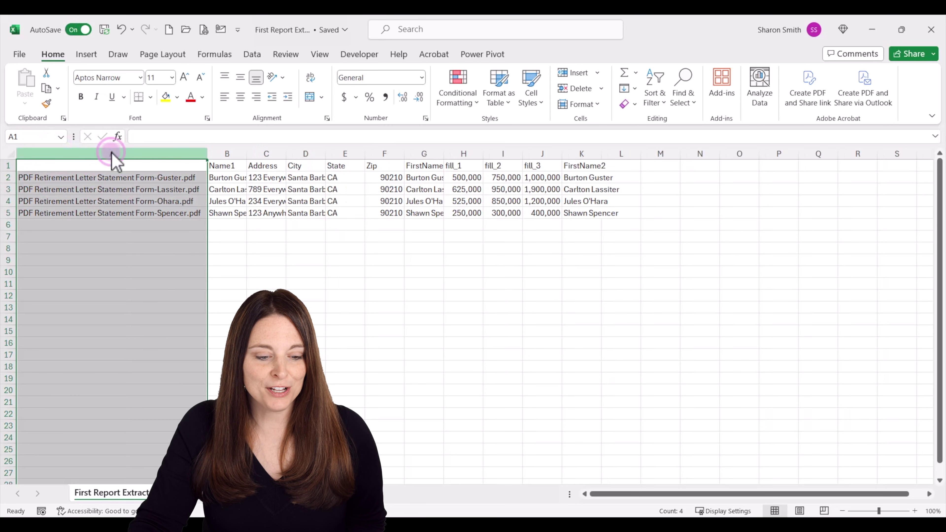
pyautogui.rightClick(112, 154)
pyautogui.click(175, 293)
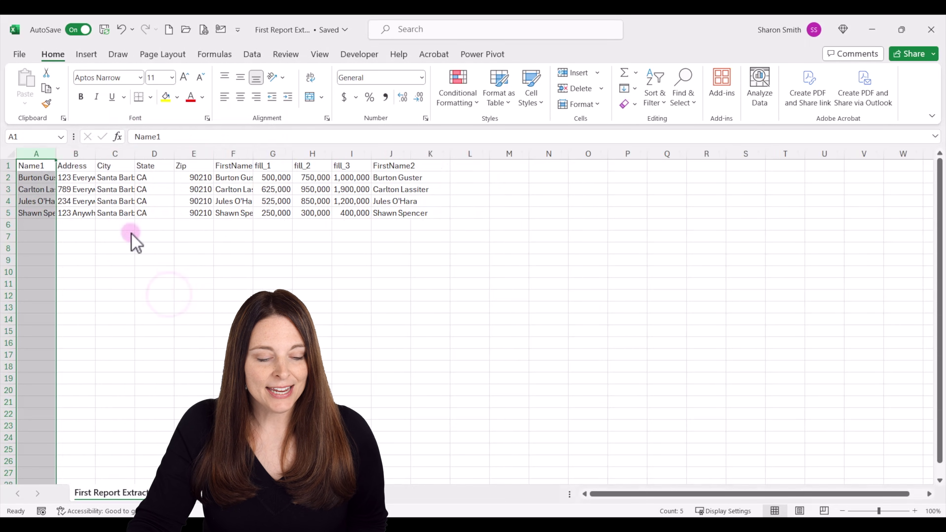
# Bold and centre the header row A1:J1, and AutoFit column A to the names
pyautogui.moveTo(37, 166); pyautogui.dragTo(397, 173)
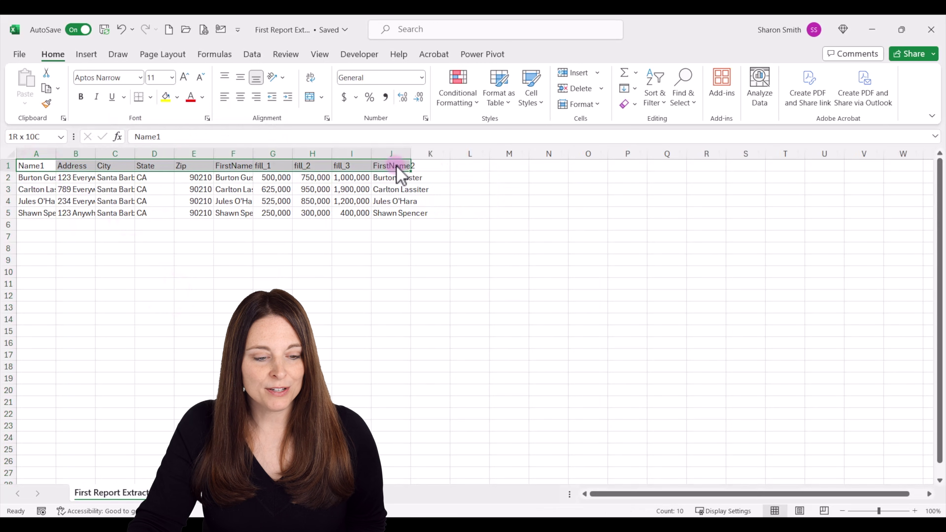
pyautogui.click(81, 97)
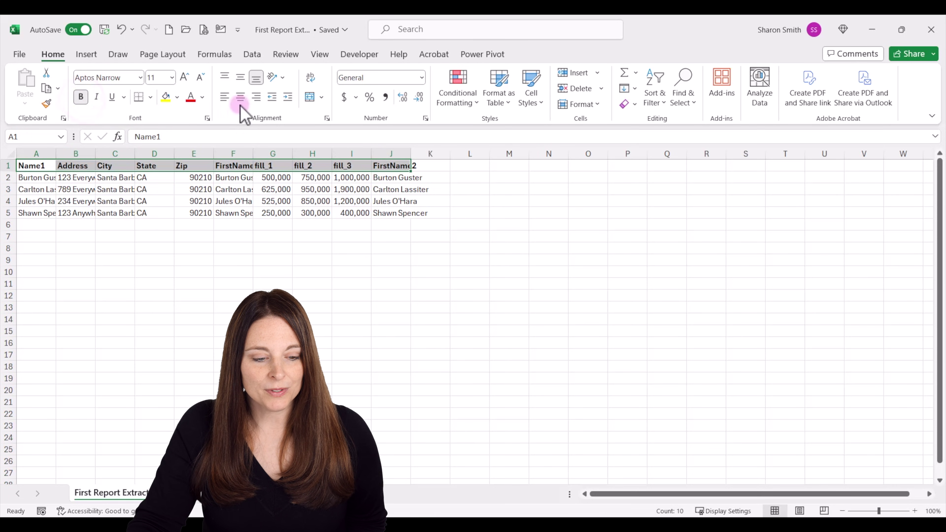
pyautogui.click(240, 97)
pyautogui.doubleClick(56, 154)
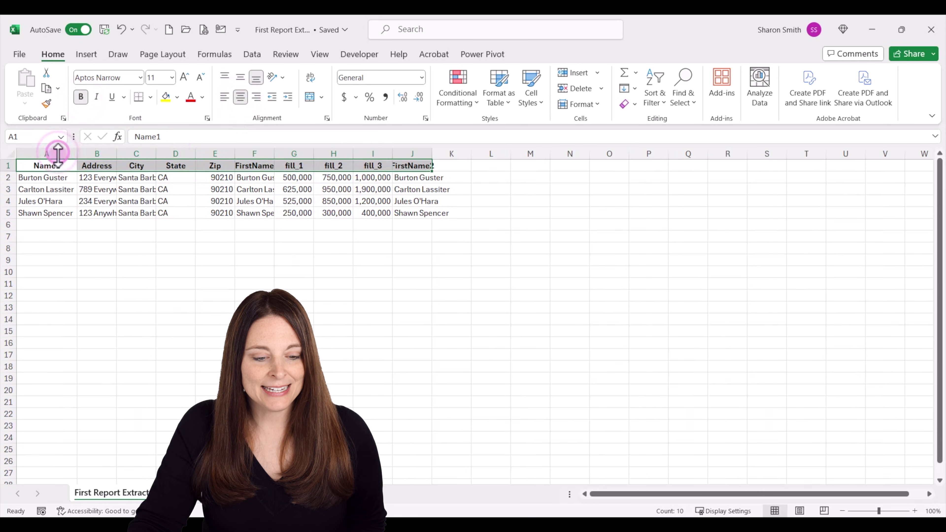
pyautogui.click(67, 201)
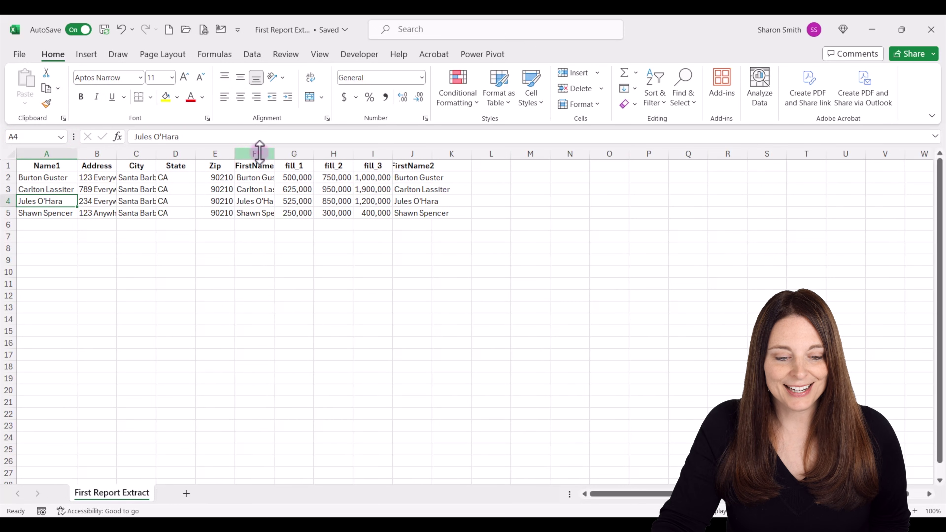
# Delete the duplicate FirstName column F
pyautogui.click(257, 153)
pyautogui.rightClick(260, 153)
pyautogui.click(315, 294)
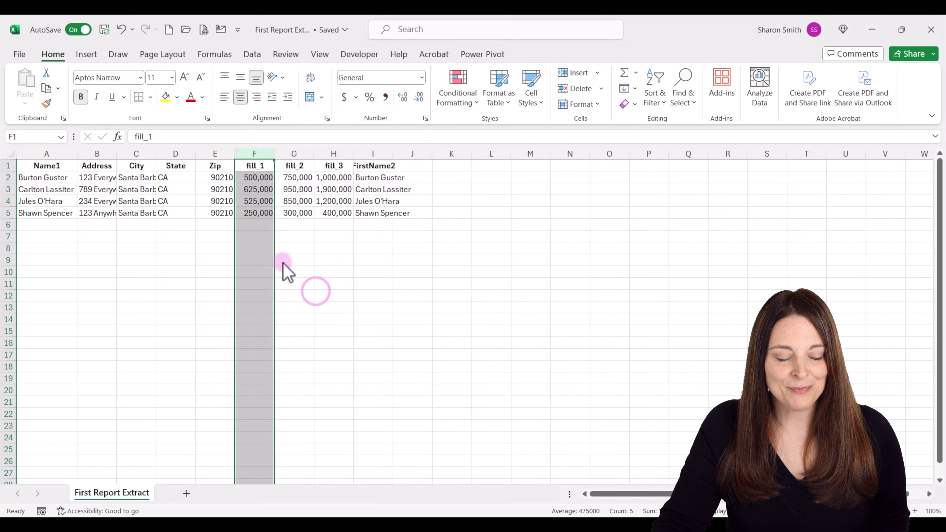
# Rename the headers in F1:H1 to Age 60, Age 62 and Age 65
pyautogui.click(260, 165)
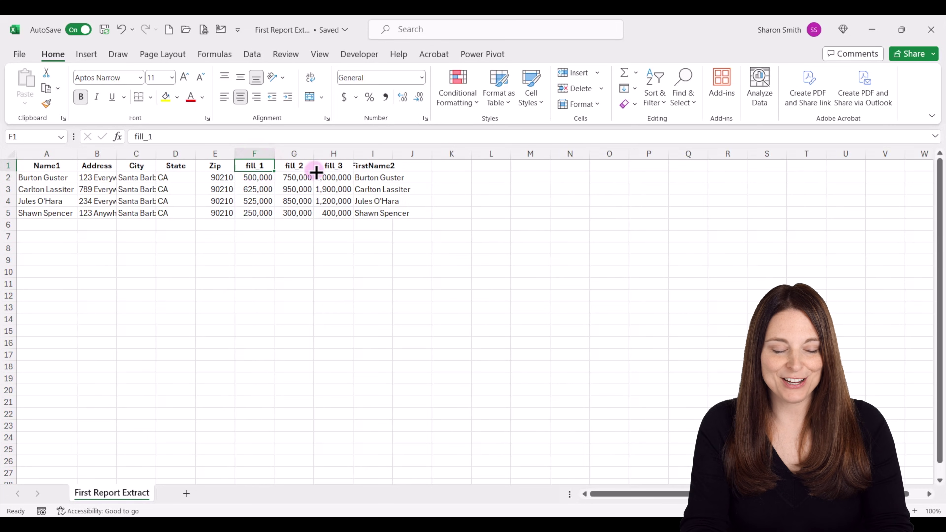
pyautogui.write('Age 60')
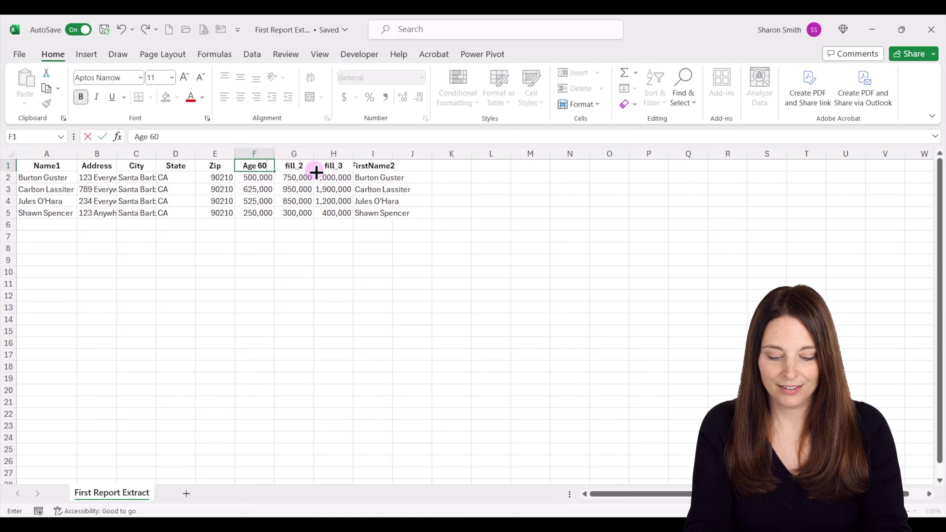
pyautogui.press('Tab')
pyautogui.write('Age 62')
pyautogui.press('Tab')
pyautogui.write('Age')
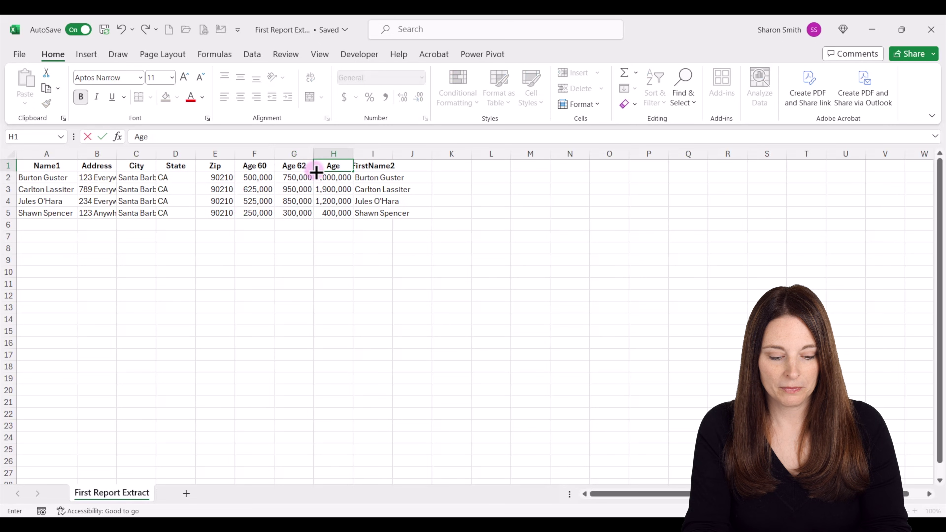
pyautogui.write(' 65')
pyautogui.press('Return')
# Delete the FirstName2 column and return to the top of the table
pyautogui.rightClick(367, 154)
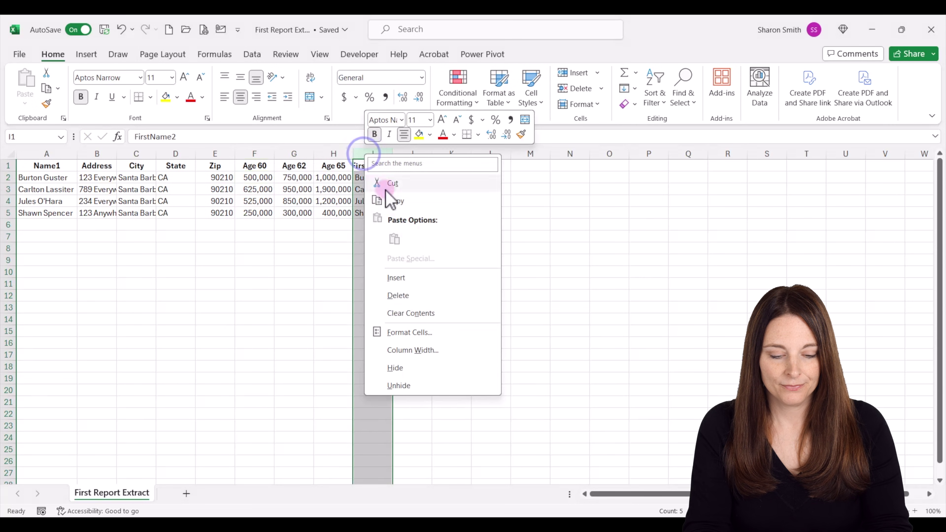
pyautogui.click(415, 297)
pyautogui.click(60, 165)
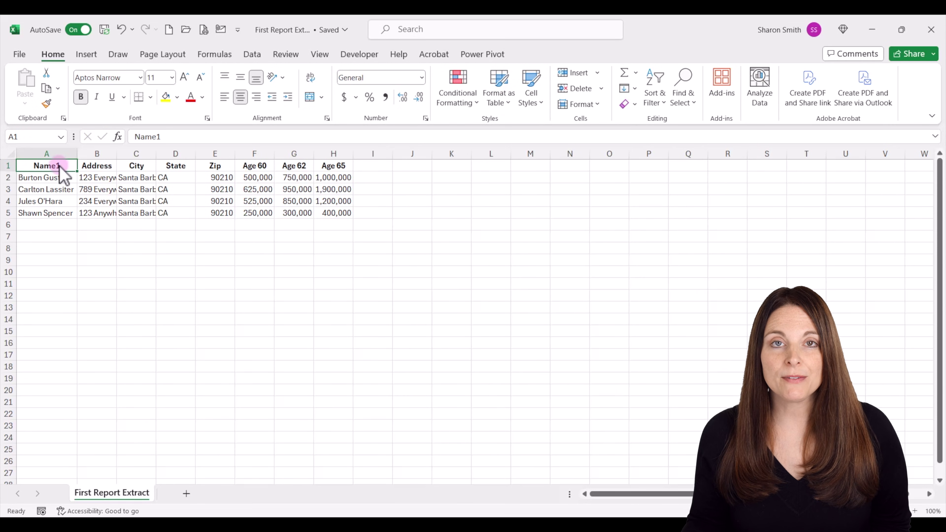